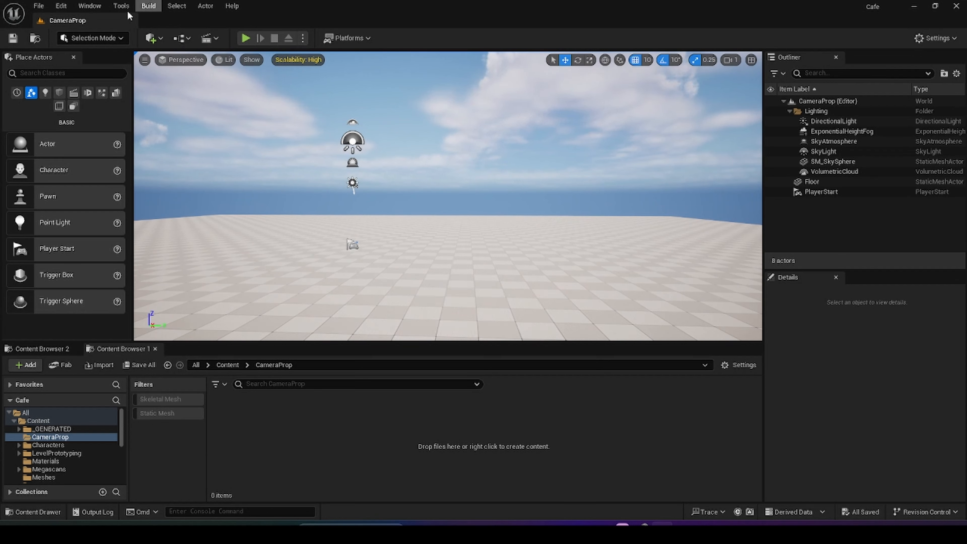
{"action": "left_click", "coordinate": [90, 9]}
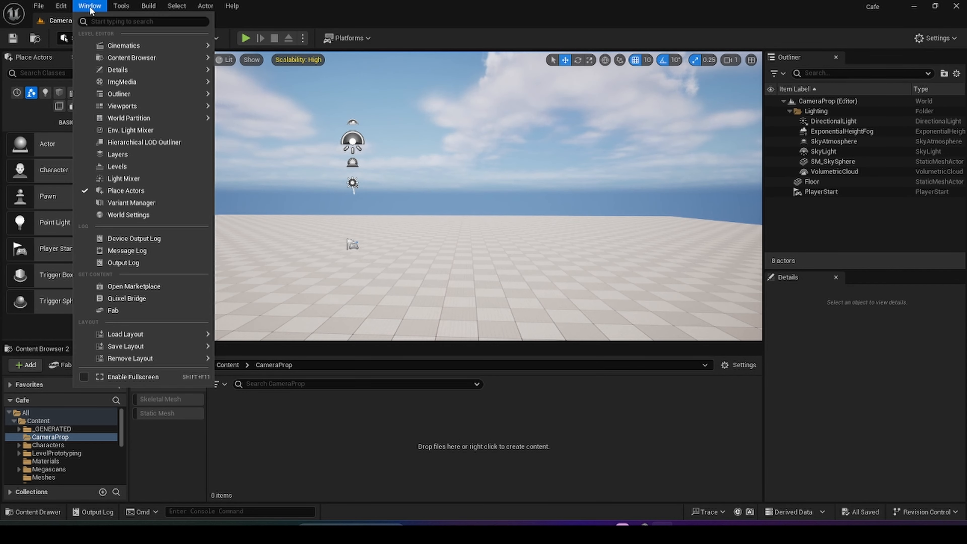
{"action": "mouse_move", "coordinate": [108, 337]}
{"action": "right_click_drag", "start_coordinate": [477, 248], "coordinate": [427, 319]}
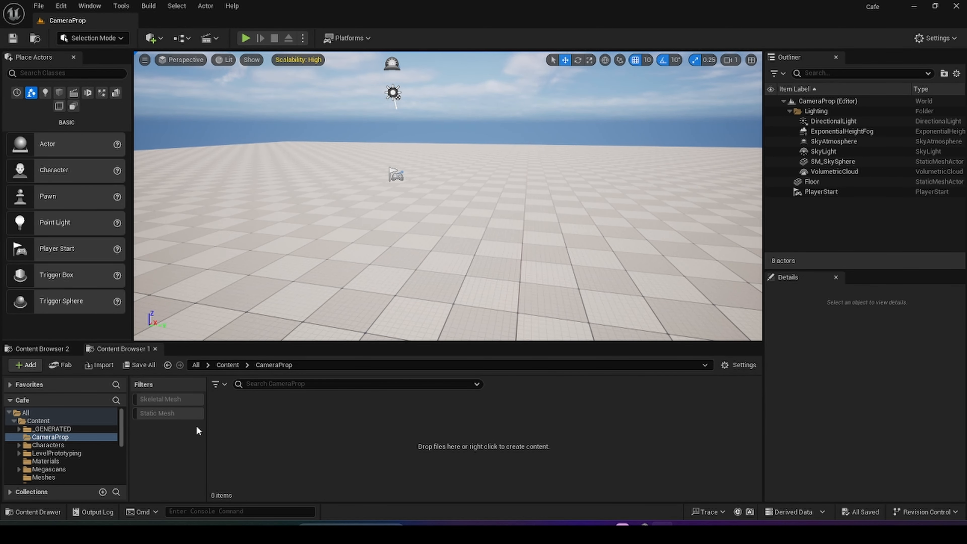
- In File Explorer, rename the Camera_01_2k model file as SM_Camera and import it into the CameraProp content folder
{"action": "mouse_move", "coordinate": [462, 524]}
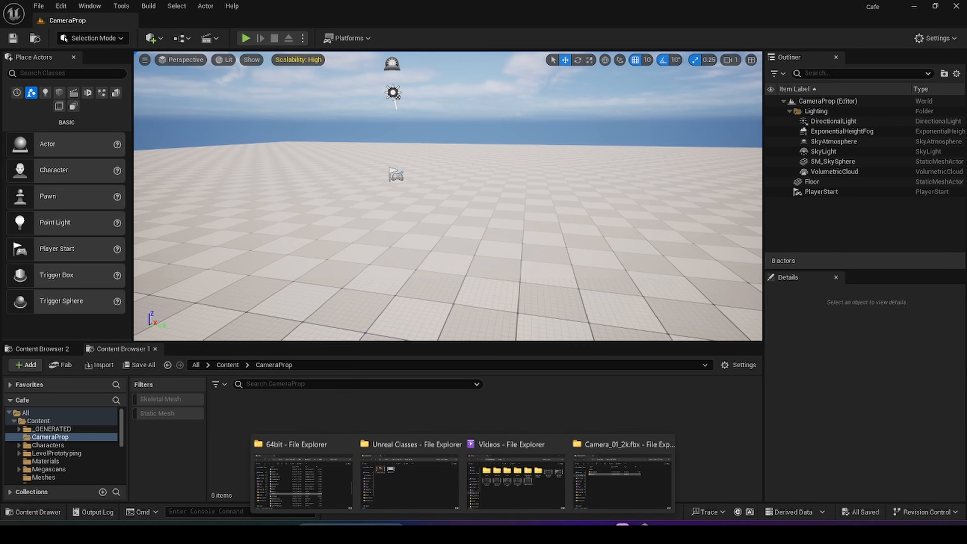
{"action": "left_click", "coordinate": [610, 494]}
{"action": "left_click", "coordinate": [468, 302]}
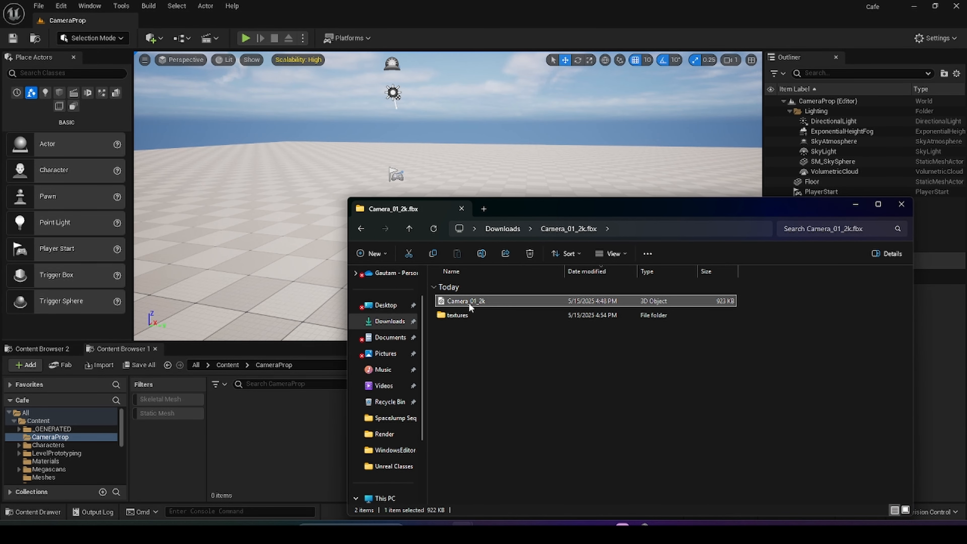
{"action": "left_click", "coordinate": [461, 302]}
{"action": "type", "text": "SM_Camera"}
{"action": "key", "text": "Return"}
{"action": "left_click_drag", "start_coordinate": [468, 301], "coordinate": [277, 426]}
- Enable Nanite on both imported camera meshes and save all assets
{"action": "right_click", "coordinate": [269, 440]}
{"action": "mouse_move", "coordinate": [305, 149]}
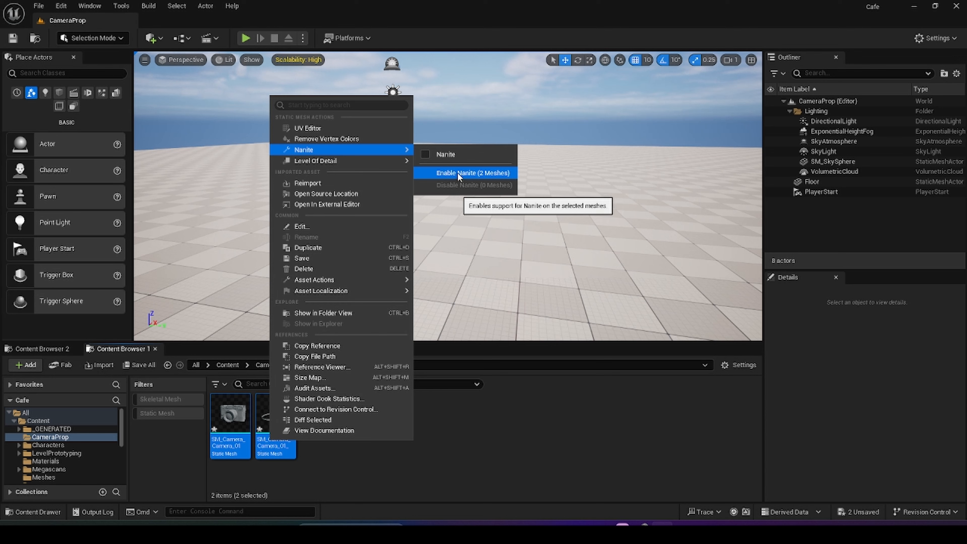
{"action": "left_click", "coordinate": [460, 171]}
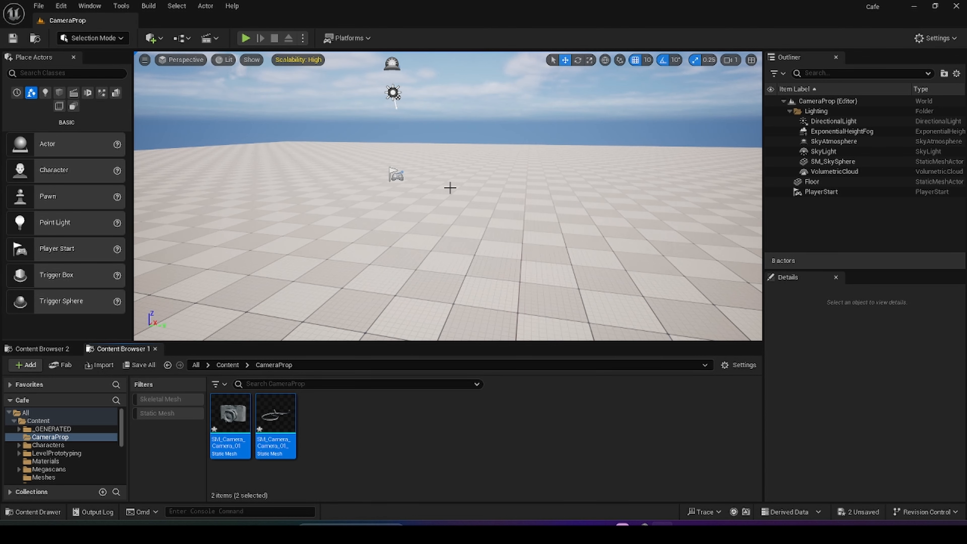
{"action": "key", "text": "ctrl+shift+s"}
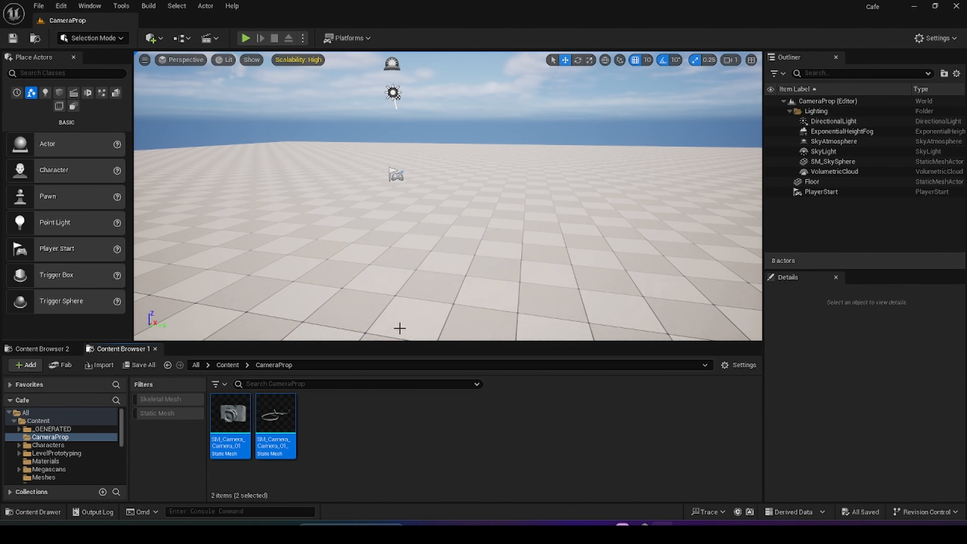
- Create a folder named Materials inside the CameraProp content folder
{"action": "left_click", "coordinate": [350, 431]}
{"action": "right_click", "coordinate": [349, 430]}
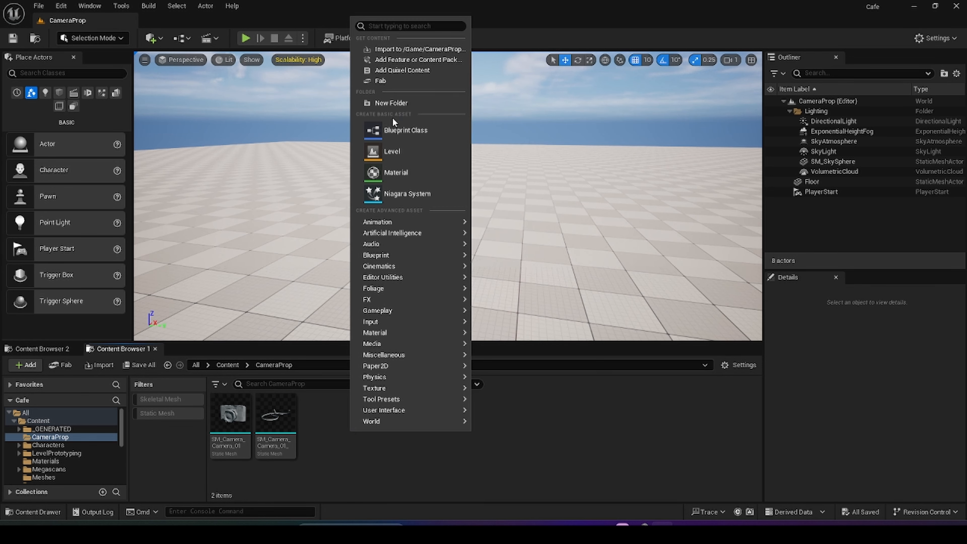
{"action": "left_click", "coordinate": [395, 104]}
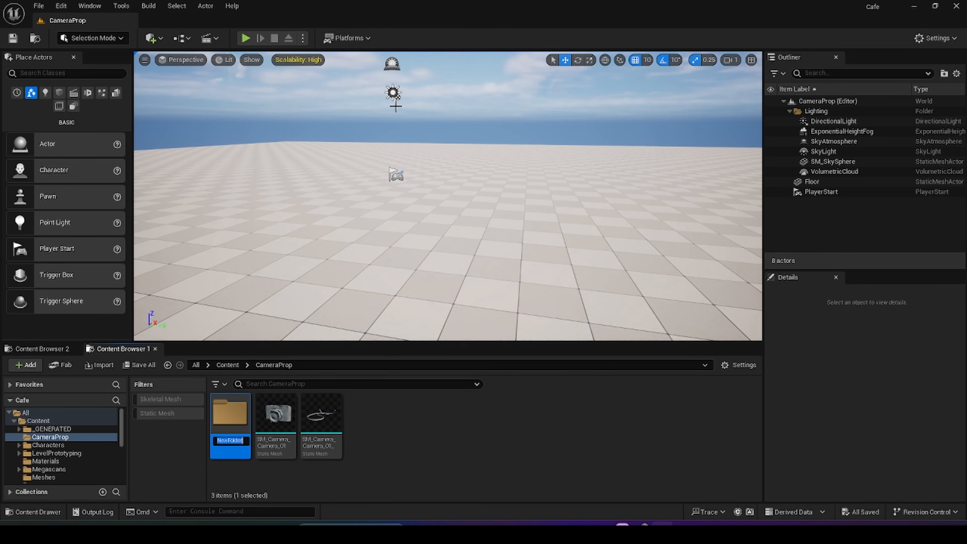
{"action": "type", "text": "Materials"}
{"action": "key", "text": "Return"}
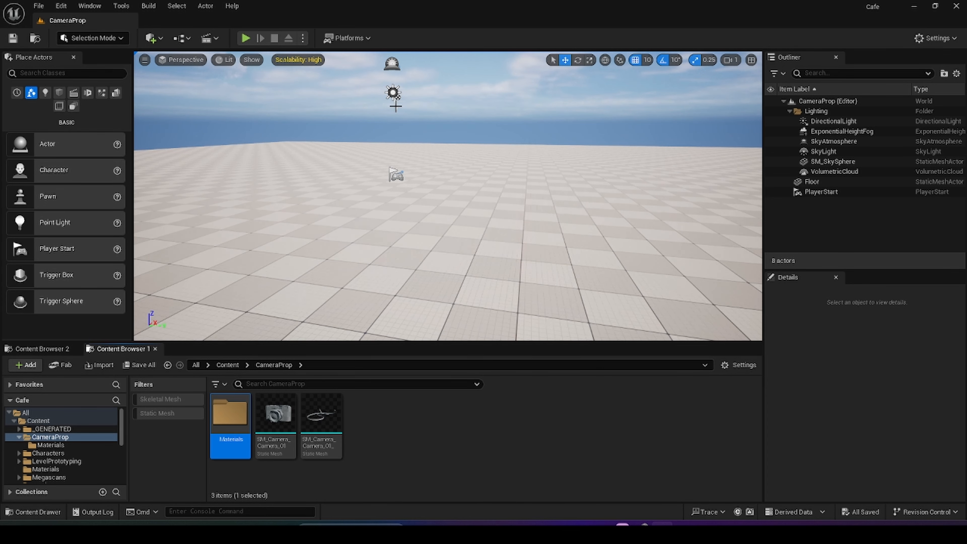
- Create a folder named Textures inside the CameraProp content folder
{"action": "right_click", "coordinate": [415, 460]}
{"action": "left_click", "coordinate": [455, 128]}
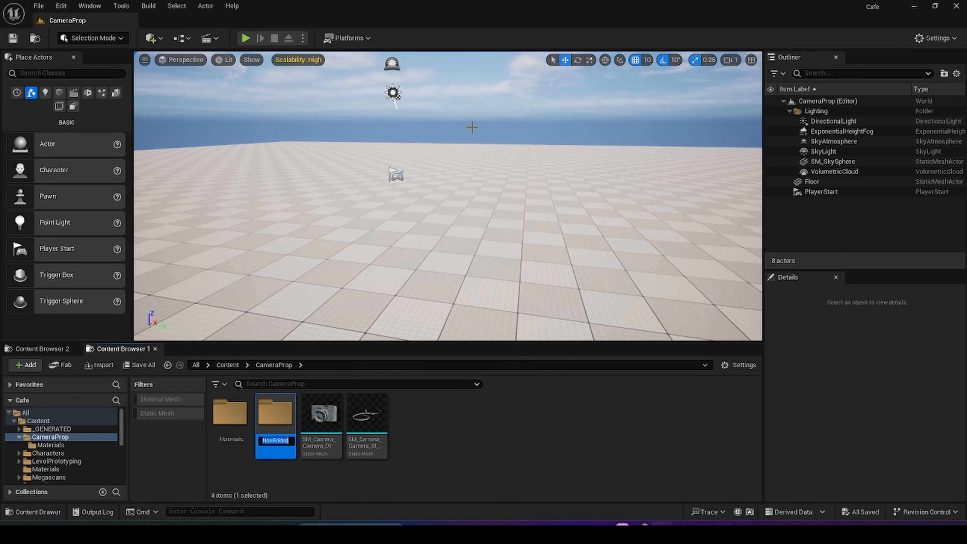
{"action": "type", "text": "Textures"}
{"action": "key", "text": "Return"}
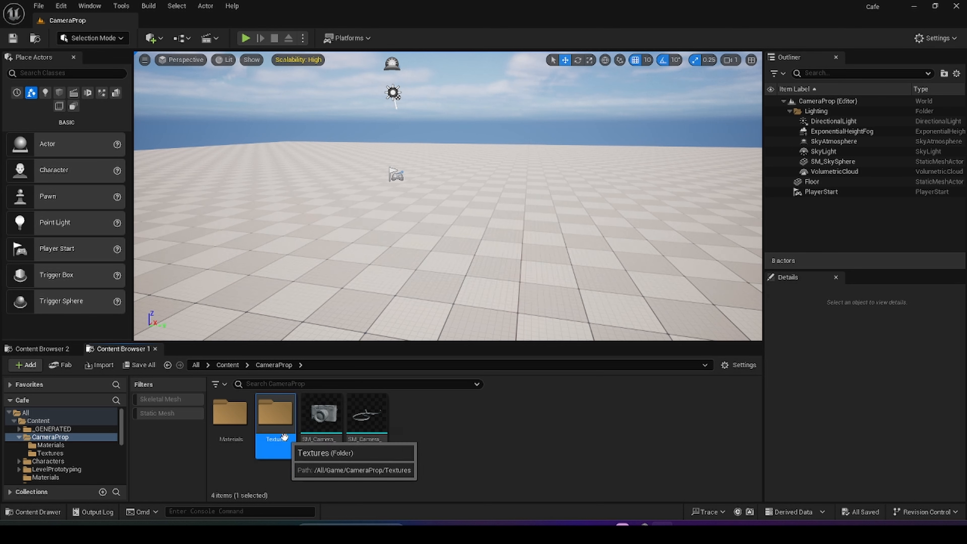
- Import all camera body, lens and strap images from the downloaded textures folder into CameraProp's Textures folder and save all assets
{"action": "double_click", "coordinate": [284, 420]}
{"action": "key", "text": "alt+Tab"}
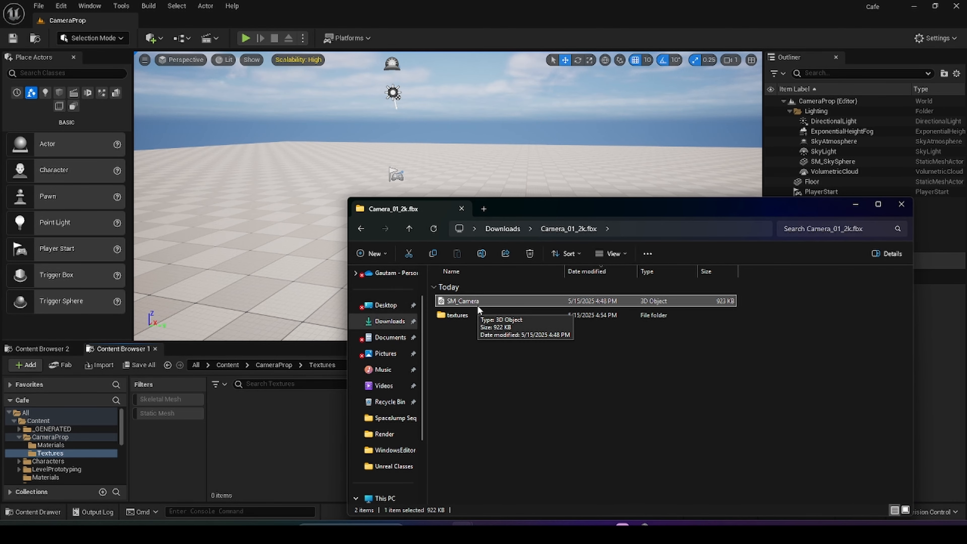
{"action": "double_click", "coordinate": [461, 315]}
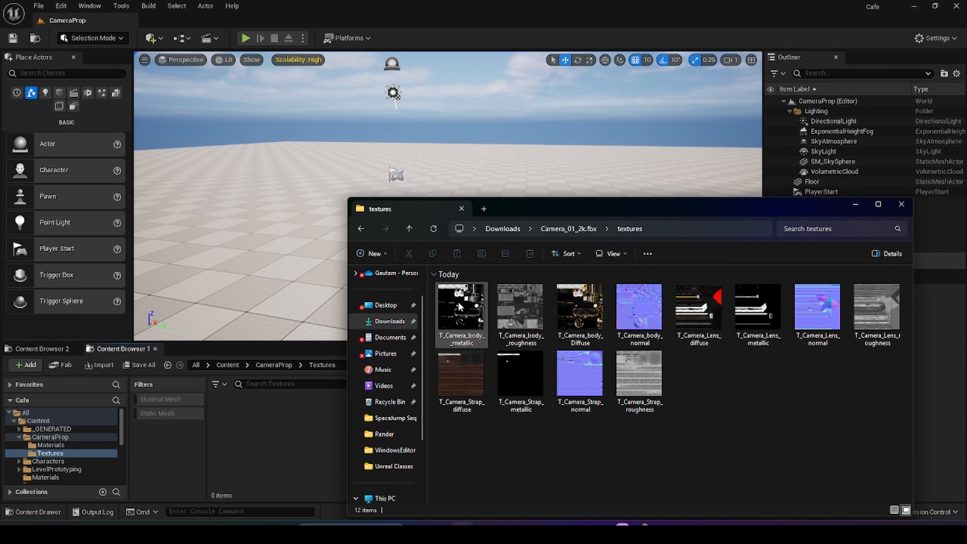
{"action": "left_click", "coordinate": [458, 303]}
{"action": "left_click", "coordinate": [642, 368], "text": "shift"}
{"action": "left_click_drag", "start_coordinate": [642, 379], "coordinate": [286, 445]}
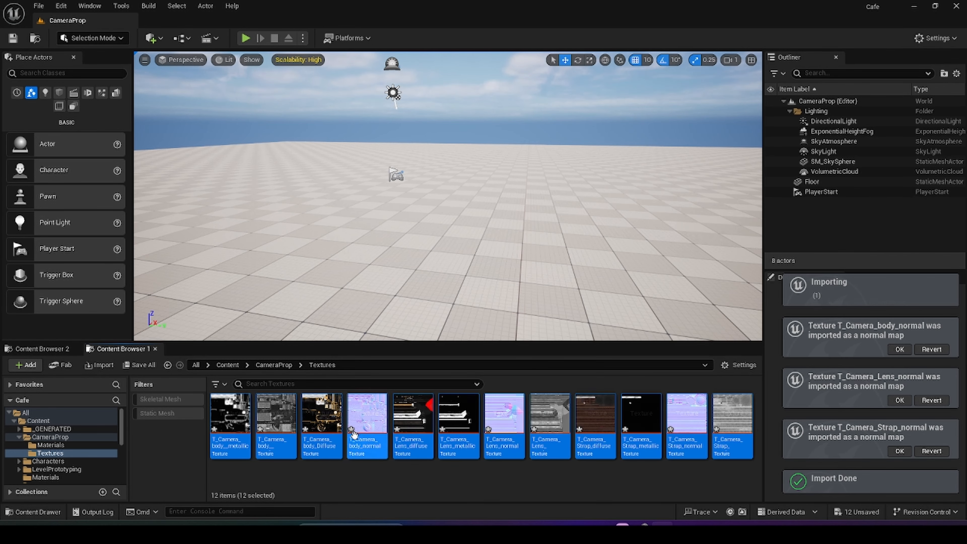
{"action": "left_click", "coordinate": [471, 480]}
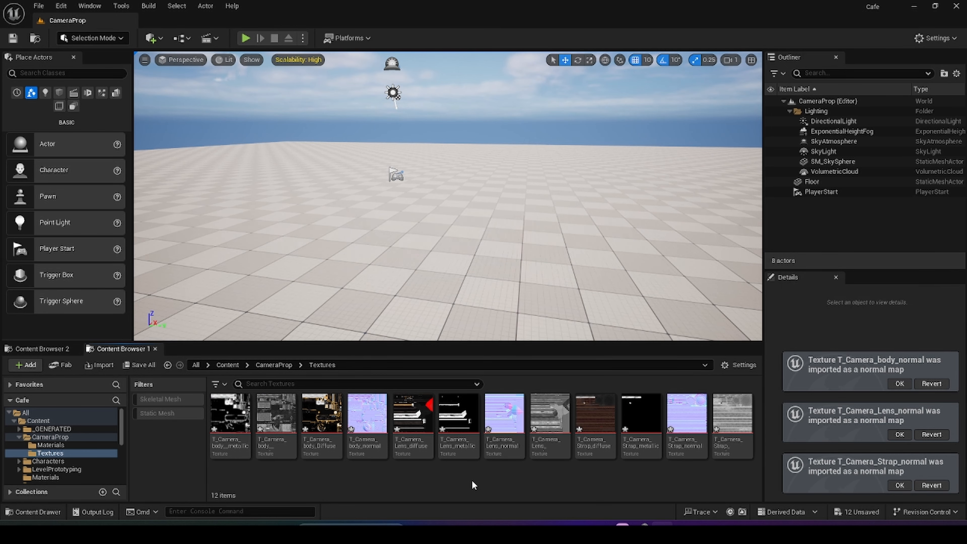
{"action": "key", "text": "ctrl+shift+s"}
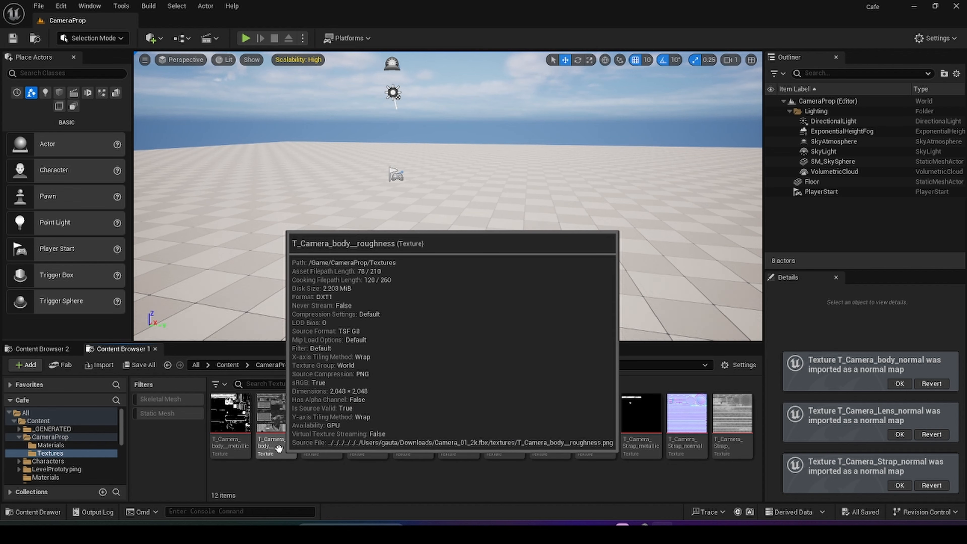
- Turn off sRGB for the T_Camera_body__roughness texture, save it and close its editor
{"action": "double_click", "coordinate": [280, 449]}
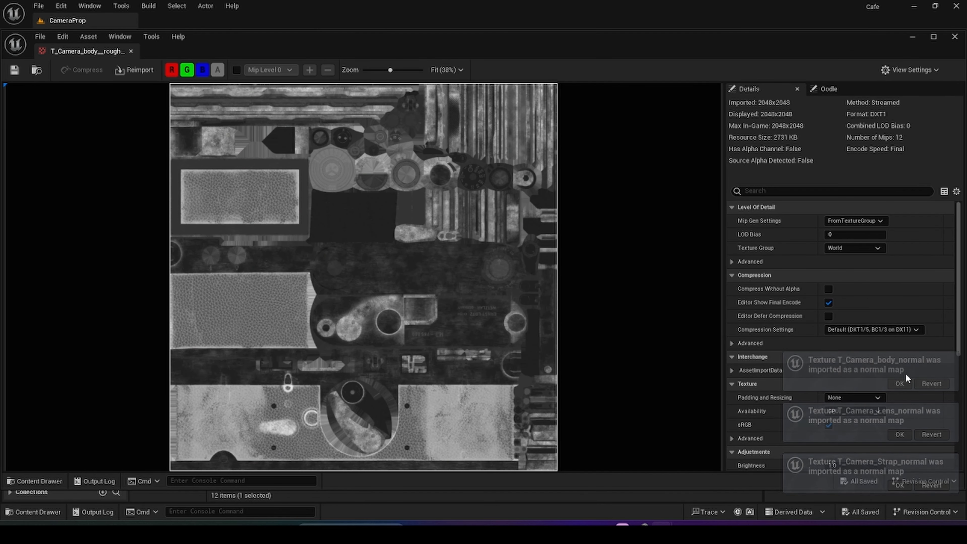
{"action": "scroll", "coordinate": [850, 328], "scroll_direction": "down", "scroll_amount": 2}
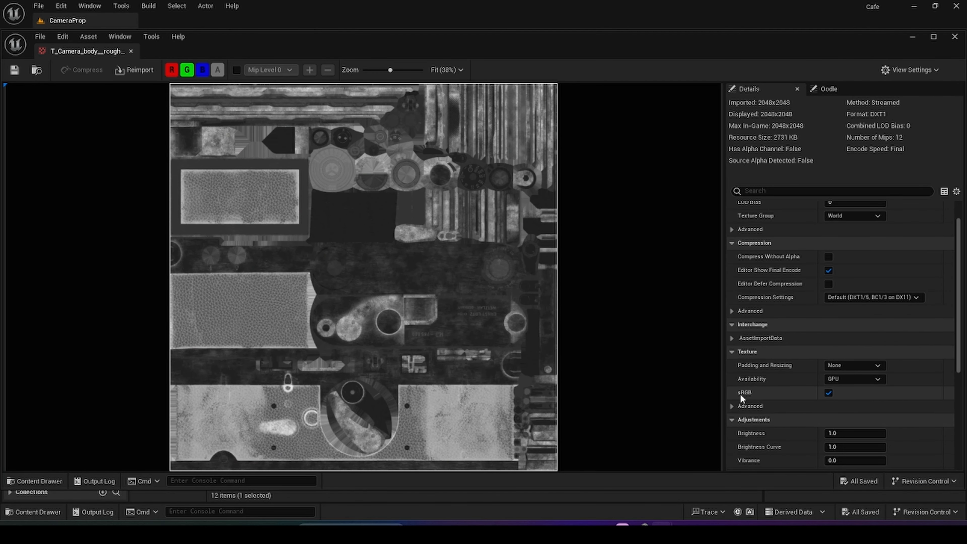
{"action": "mouse_move", "coordinate": [747, 399]}
{"action": "left_click", "coordinate": [828, 392]}
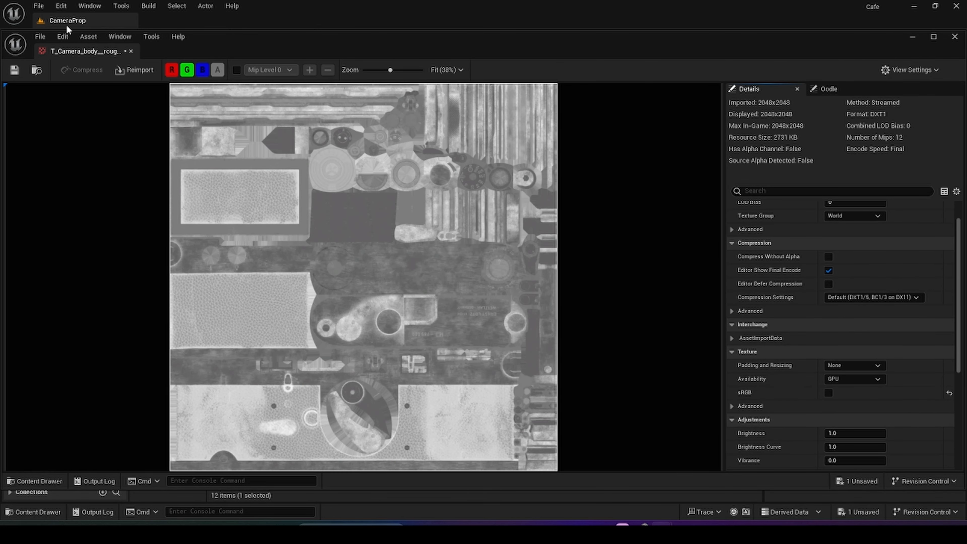
{"action": "left_click", "coordinate": [15, 72]}
{"action": "left_click", "coordinate": [131, 51]}
- Turn off sRGB for the T_Camera_Lens_roughness texture, save it and close its editor
{"action": "left_click", "coordinate": [457, 438]}
{"action": "double_click", "coordinate": [552, 442]}
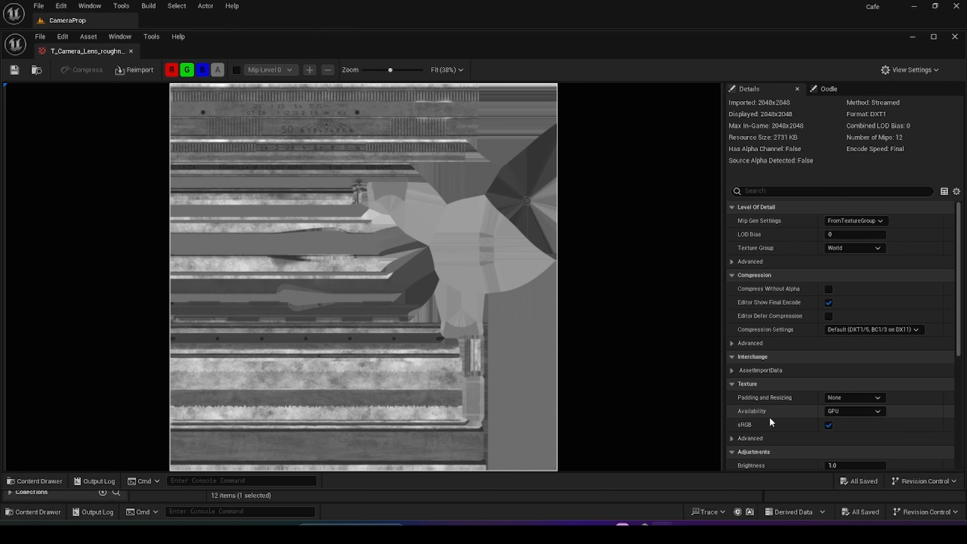
{"action": "left_click", "coordinate": [829, 425]}
{"action": "left_click", "coordinate": [16, 72]}
{"action": "left_click", "coordinate": [131, 51]}
- Turn off sRGB for the T_Camera_Strap_metallic texture, save it and close its editor
{"action": "double_click", "coordinate": [658, 447]}
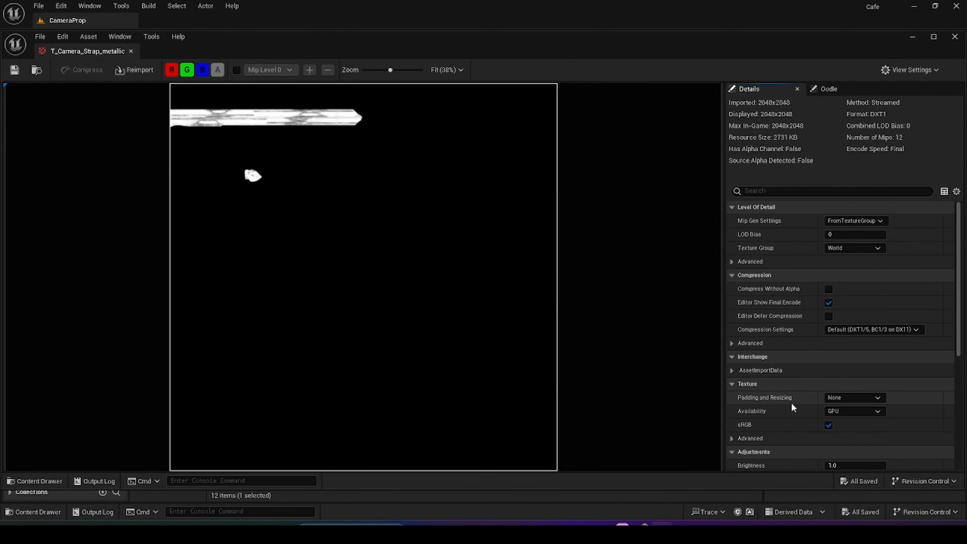
{"action": "left_click", "coordinate": [829, 424]}
{"action": "left_click", "coordinate": [15, 70]}
{"action": "left_click", "coordinate": [131, 51]}
- Turn off sRGB for the T_Camera_Strap_roughness texture, save it and close its editor
{"action": "double_click", "coordinate": [732, 443]}
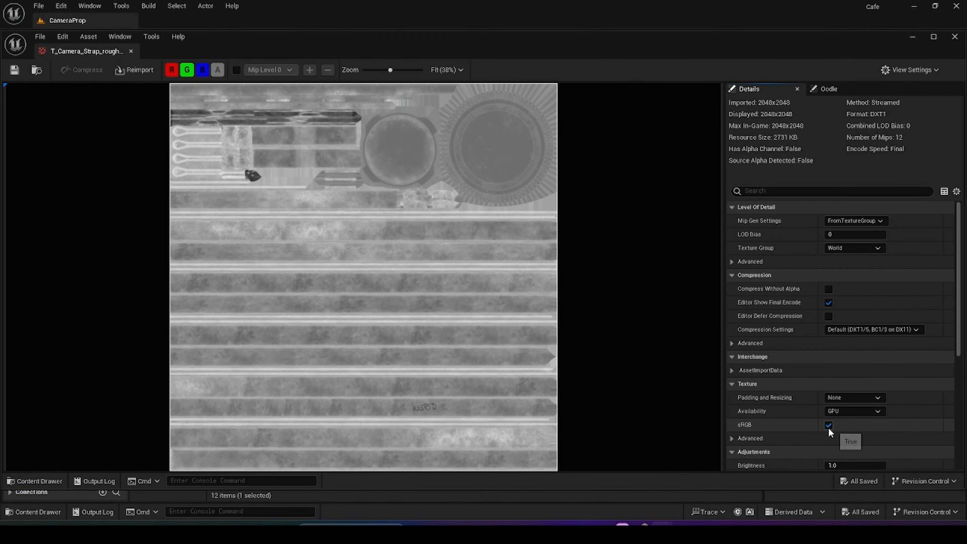
{"action": "left_click", "coordinate": [829, 425]}
{"action": "left_click", "coordinate": [15, 70]}
{"action": "left_click", "coordinate": [131, 51]}
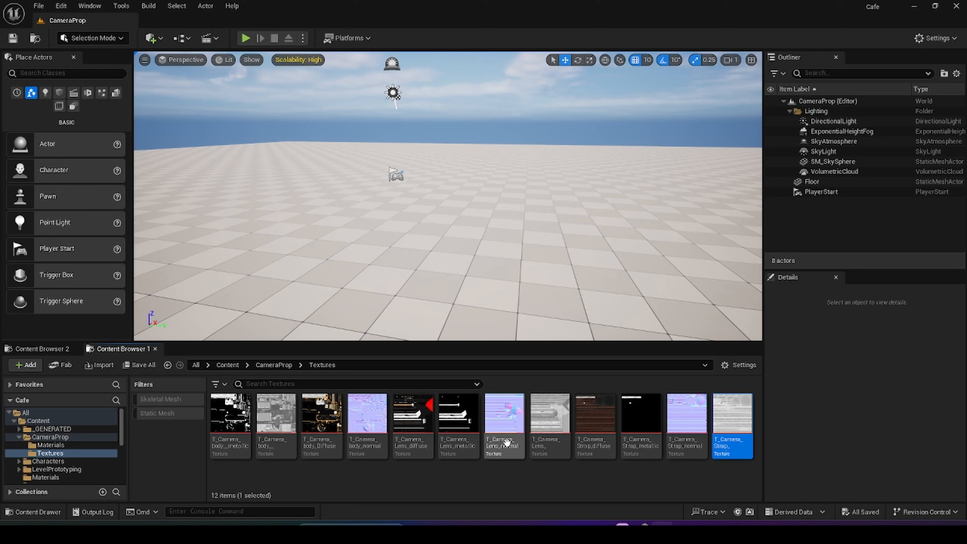
- Create a material named M_Master_Standard_Default in CameraProp's Materials folder
{"action": "left_click", "coordinate": [274, 365]}
{"action": "double_click", "coordinate": [228, 417]}
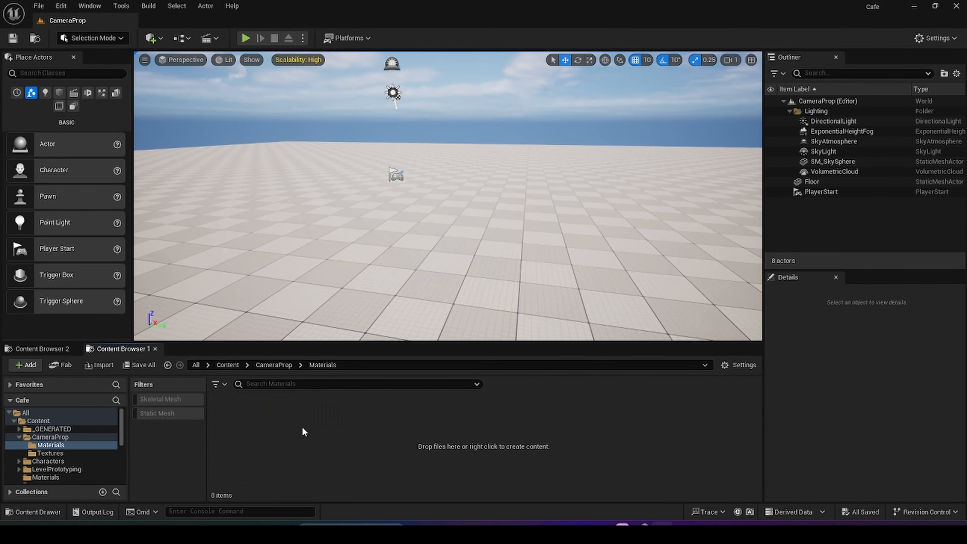
{"action": "right_click", "coordinate": [304, 432]}
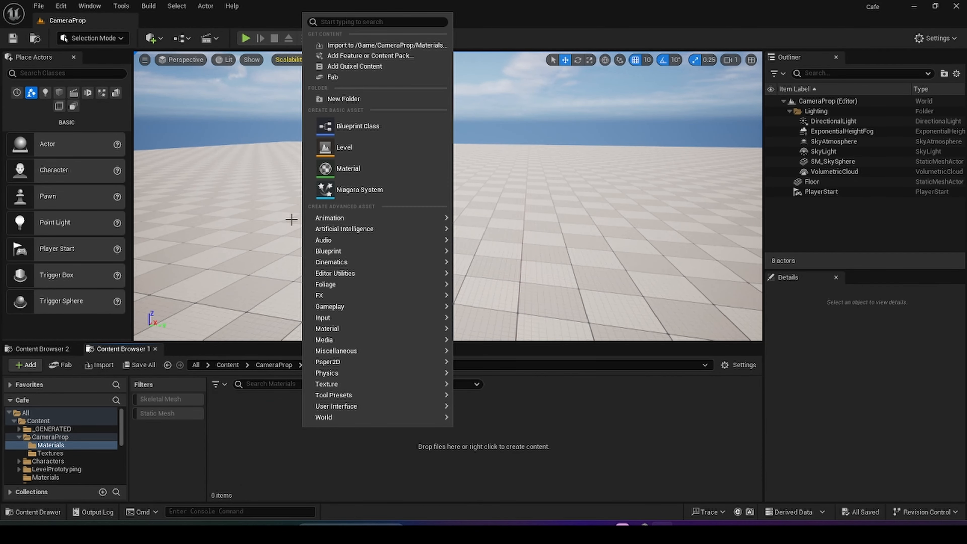
{"action": "left_click", "coordinate": [348, 168]}
{"action": "type", "text": "M"}
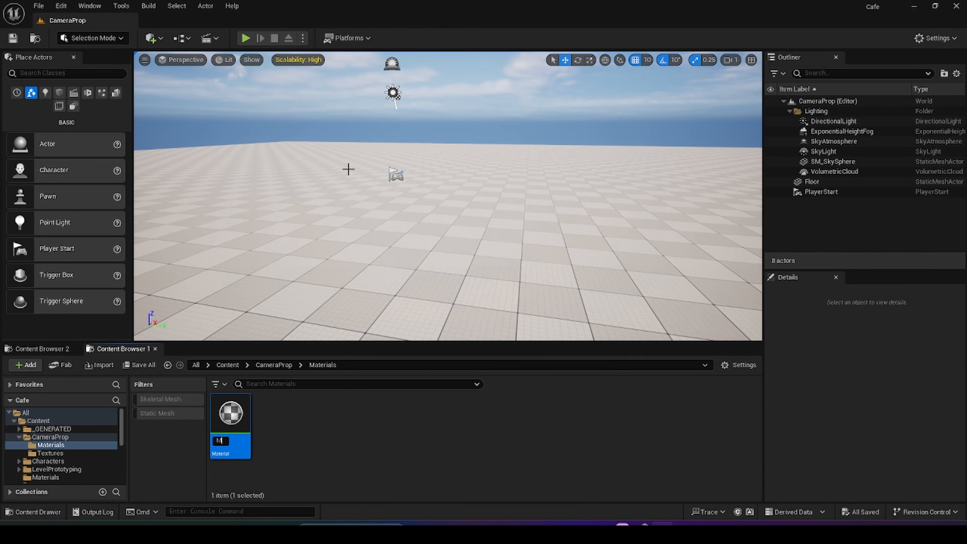
{"action": "type", "text": "_Messt"}
{"action": "key", "text": "BackSpace"}
{"action": "key", "text": "BackSpace"}
{"action": "key", "text": "BackSpace"}
{"action": "key", "text": "BackSpace"}
{"action": "type", "text": "aster"}
{"action": "type", "text": "_"}
{"action": "type", "text": "Standard_"}
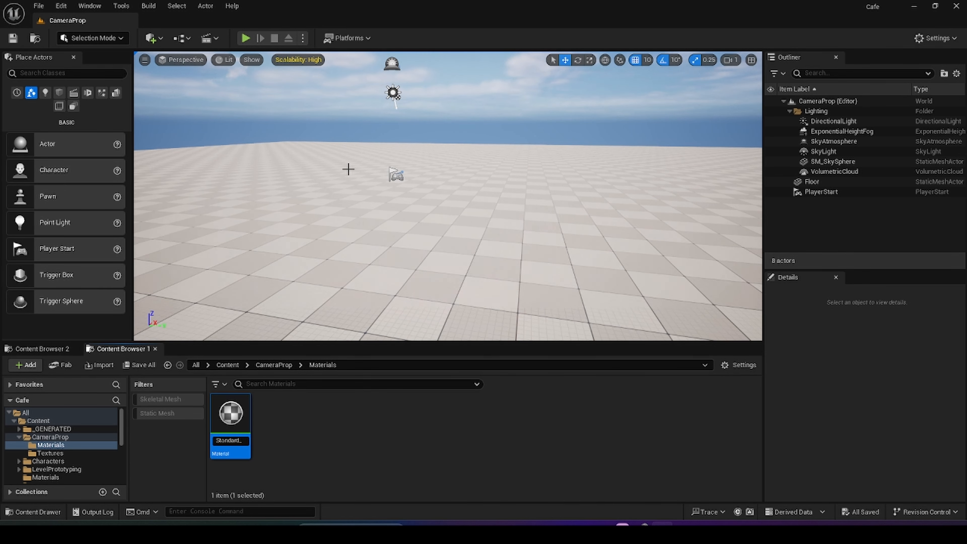
{"action": "type", "text": "Default"}
{"action": "key", "text": "Return"}
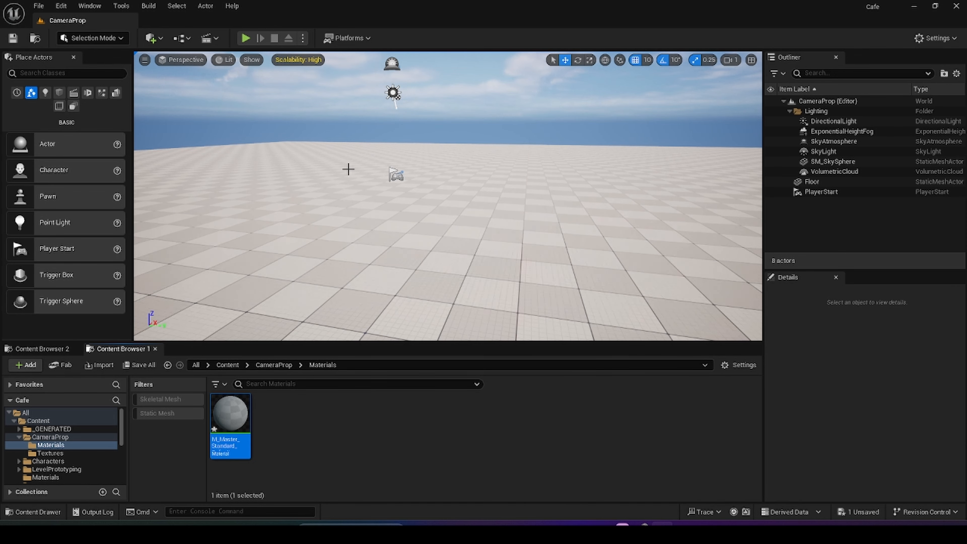
- Open the M_Master_Standard_Default material and place two Texture Sample nodes in its graph beside the main material node
{"action": "double_click", "coordinate": [238, 425]}
{"action": "right_click_drag", "start_coordinate": [421, 252], "coordinate": [401, 256]}
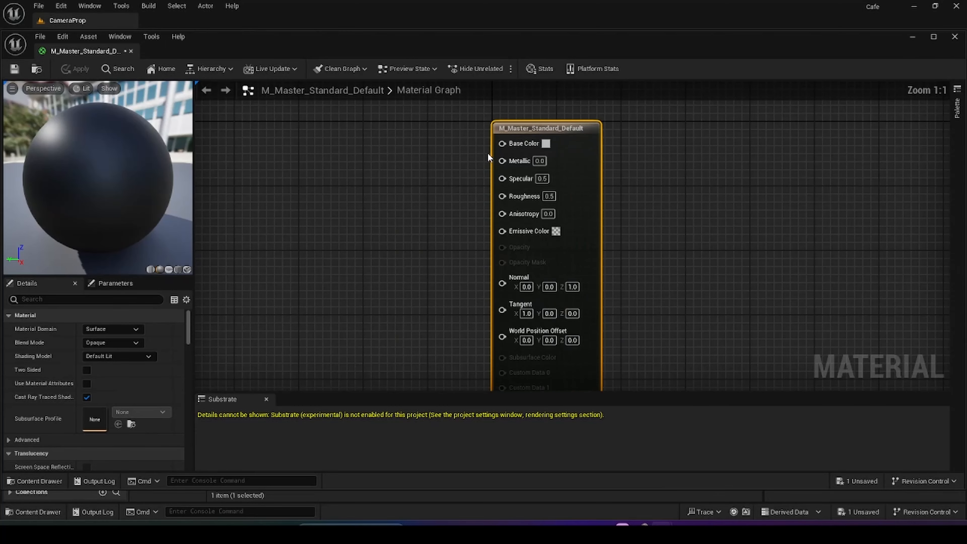
{"action": "scroll", "coordinate": [488, 153], "scroll_direction": "up", "scroll_amount": 2}
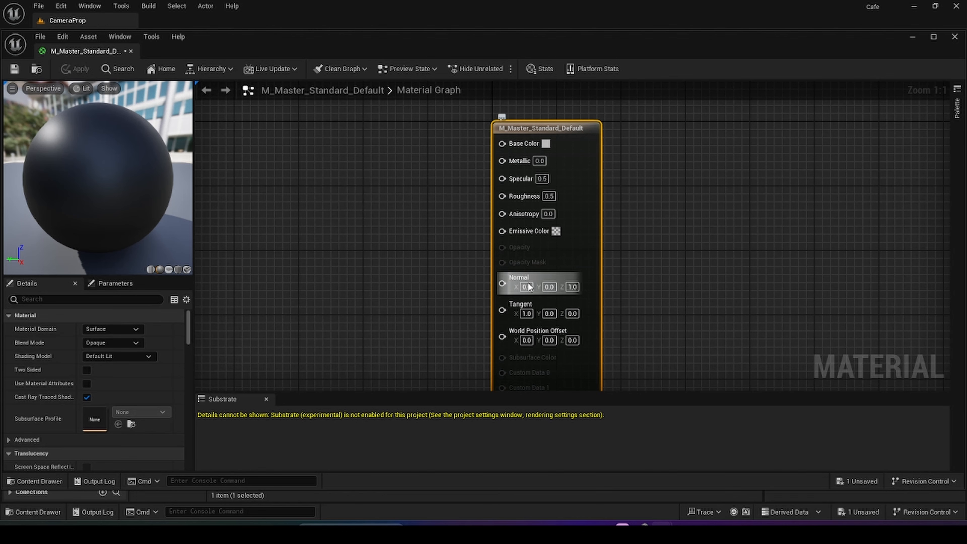
{"action": "right_click_drag", "start_coordinate": [578, 325], "coordinate": [541, 81]}
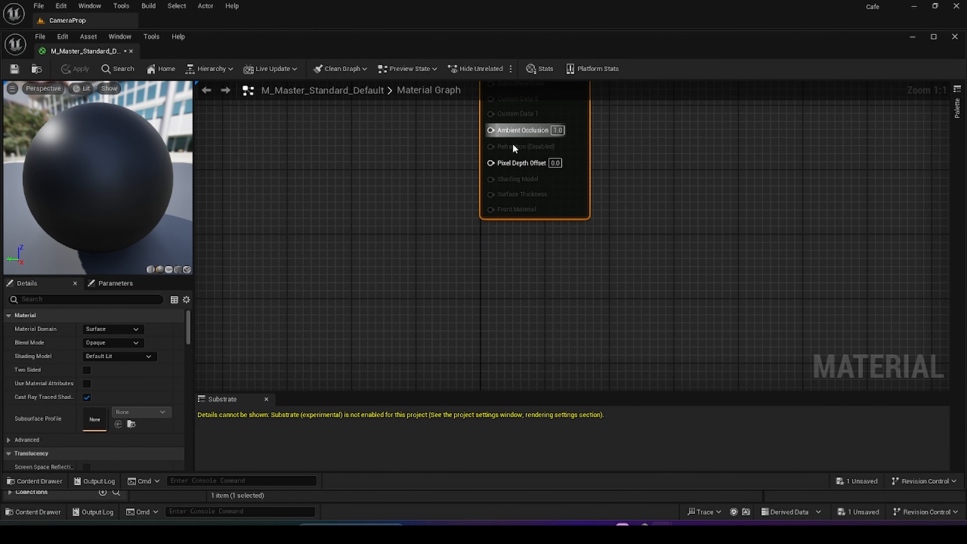
{"action": "right_click_drag", "start_coordinate": [396, 157], "coordinate": [534, 342]}
{"action": "scroll", "coordinate": [533, 342], "scroll_direction": "down", "scroll_amount": 3}
{"action": "right_click", "coordinate": [411, 185]}
{"action": "type", "text": "texture"}
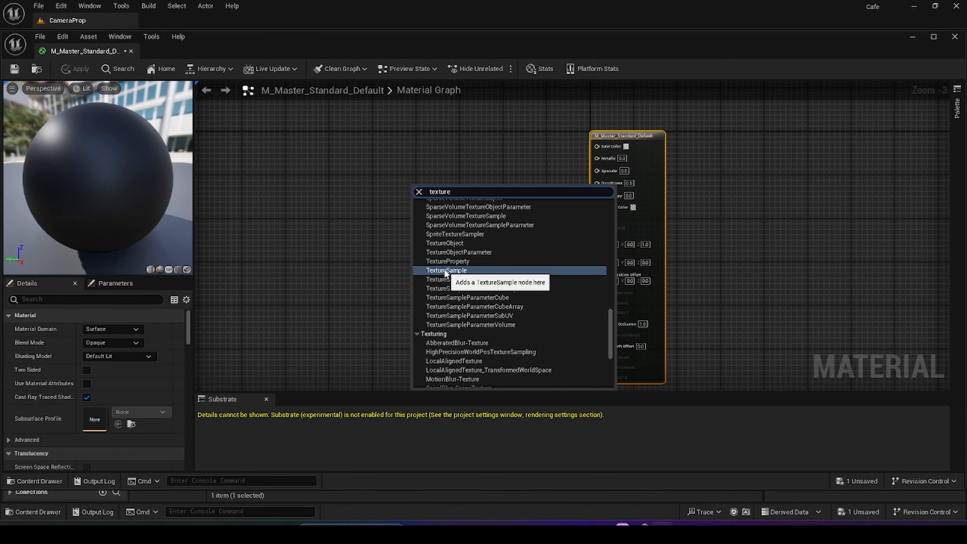
{"action": "left_click", "coordinate": [442, 270]}
{"action": "scroll", "coordinate": [441, 192], "scroll_direction": "up", "scroll_amount": 2}
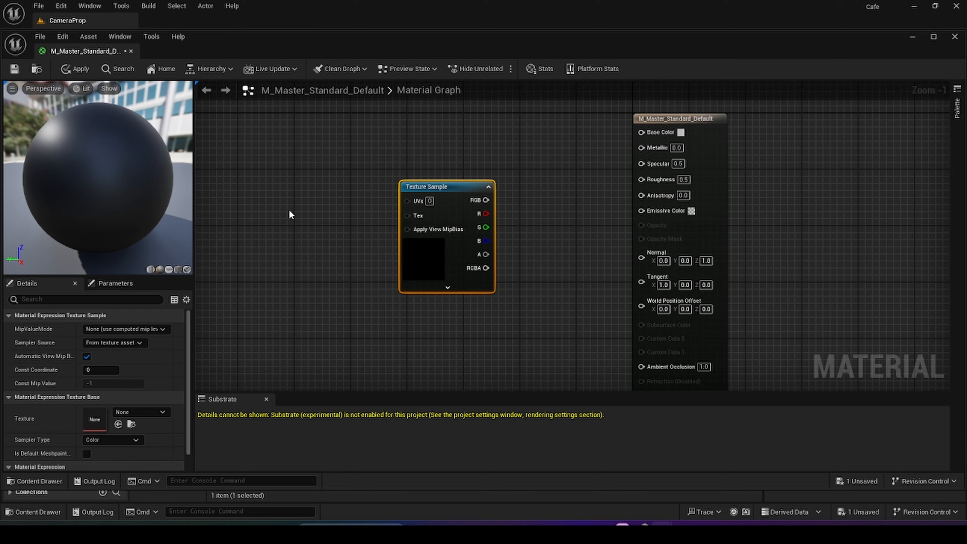
{"action": "key", "text": "ctrl+d"}
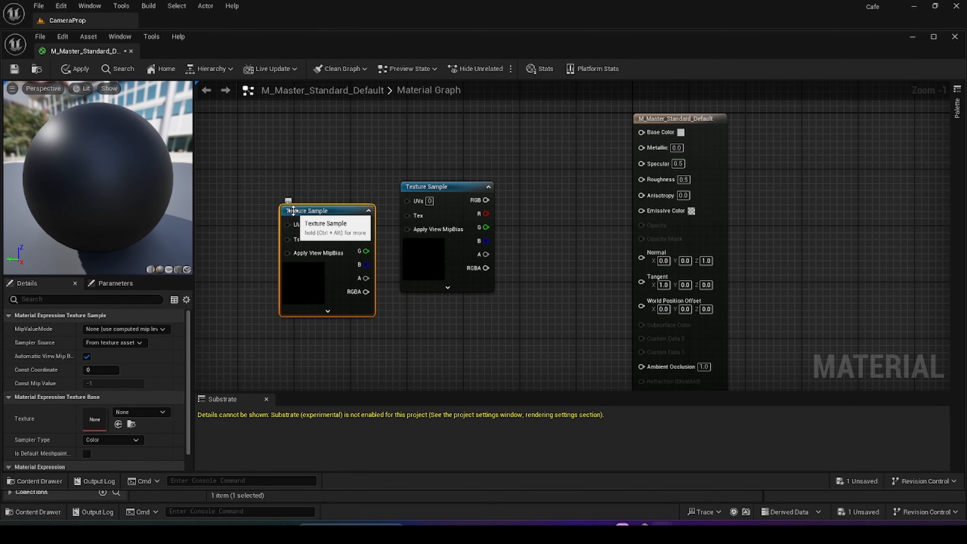
- Delete the extra Texture Sample node and move the remaining one up level with the main material node
{"action": "key", "text": "Delete"}
{"action": "left_click", "coordinate": [432, 186]}
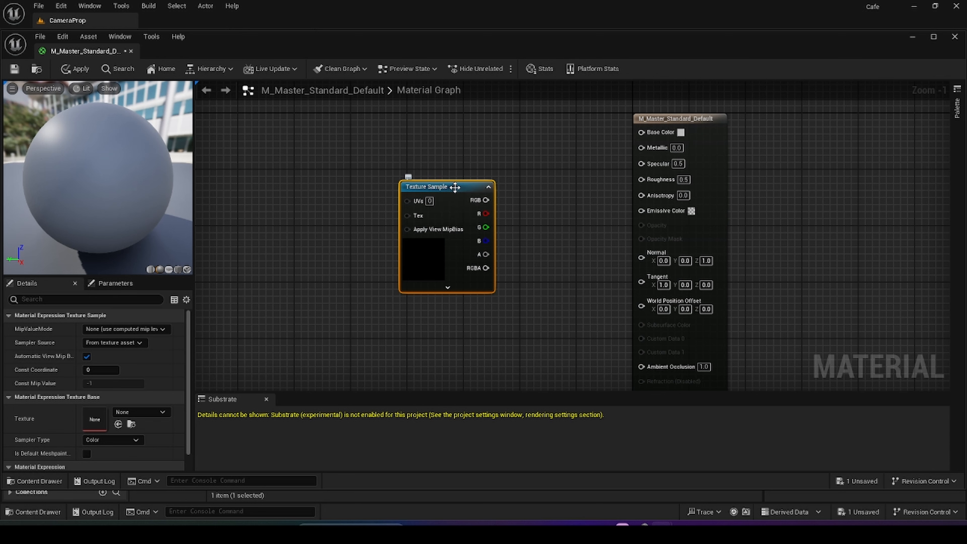
{"action": "left_click_drag", "start_coordinate": [462, 188], "coordinate": [430, 122]}
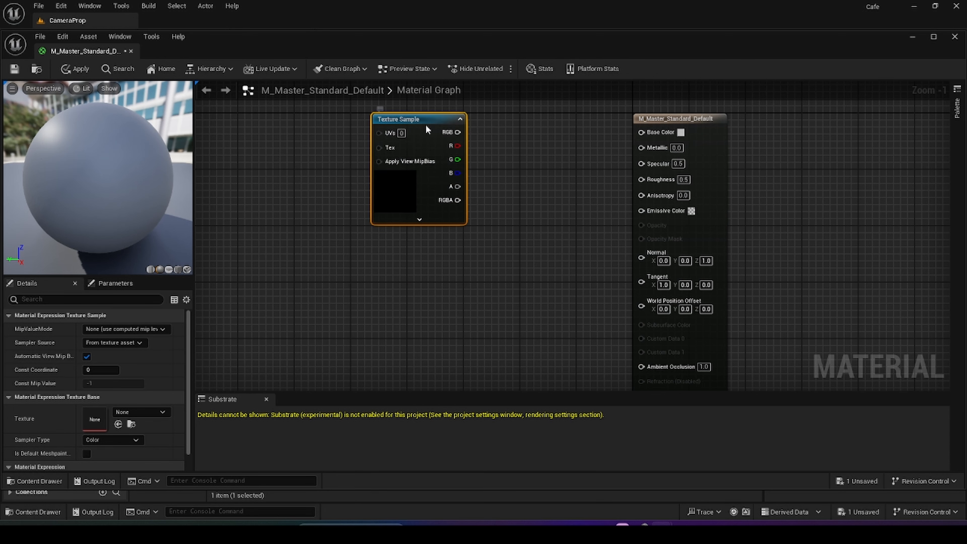
- Convert the Texture Sample node to a parameter named T_Basecolour and set its group to Basecolour
{"action": "right_click", "coordinate": [426, 125]}
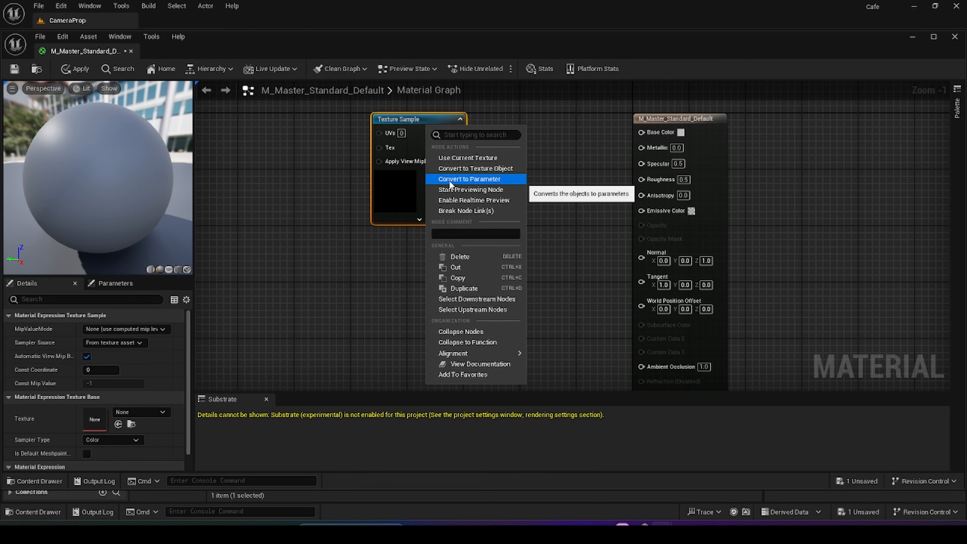
{"action": "left_click", "coordinate": [457, 180]}
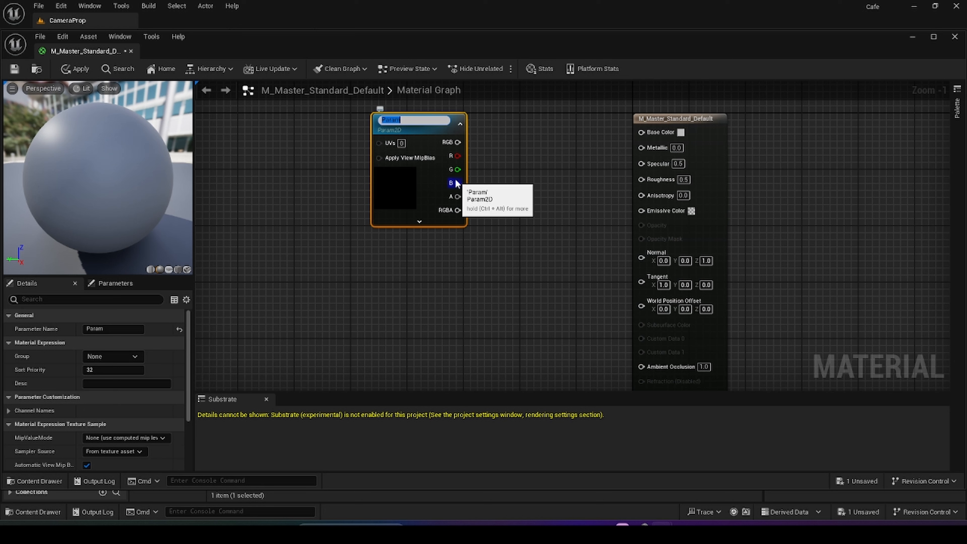
{"action": "type", "text": "T_Basecolour"}
{"action": "key", "text": "Return"}
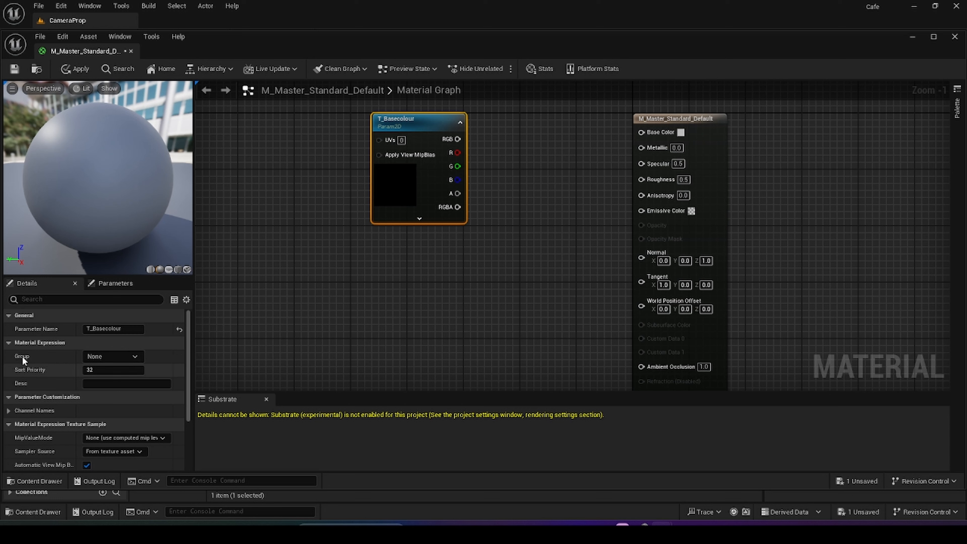
{"action": "left_click", "coordinate": [112, 357]}
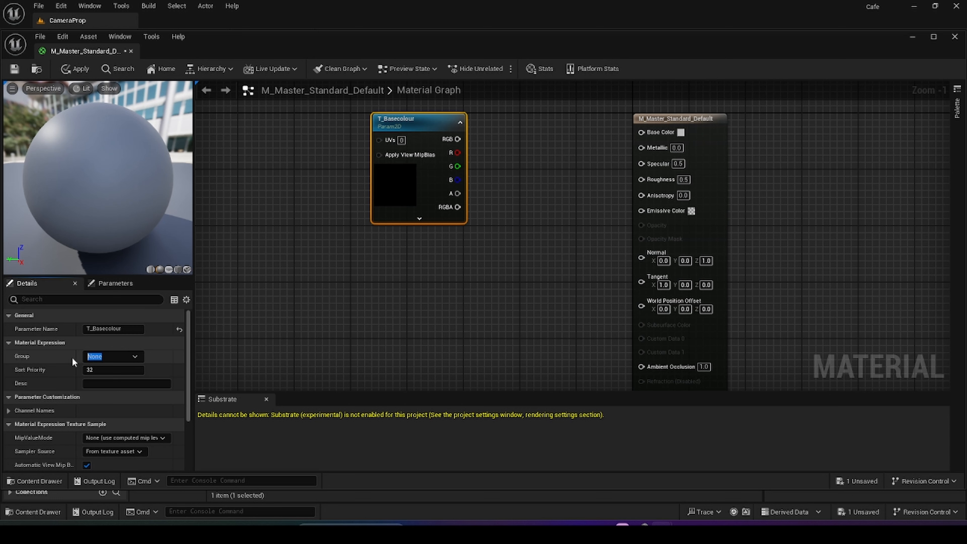
{"action": "type", "text": "Basecolour"}
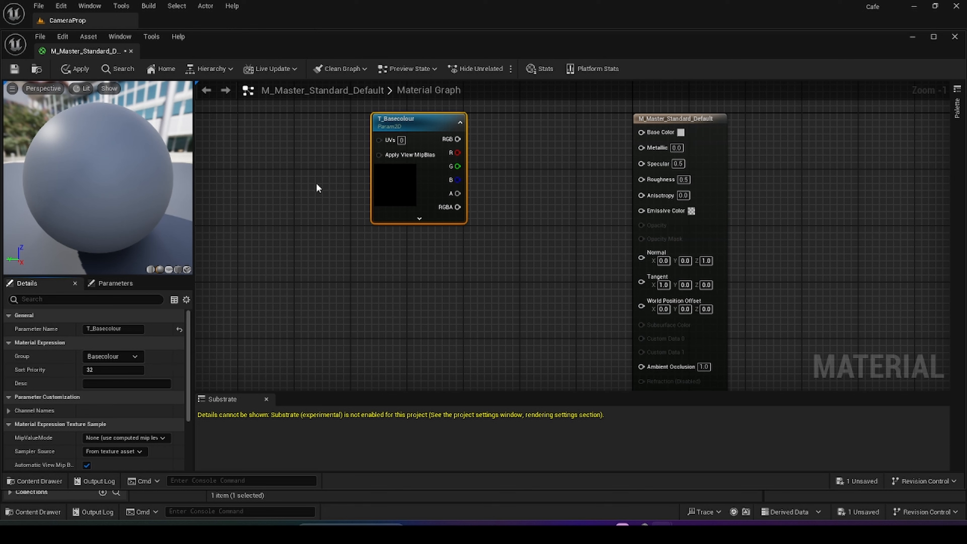
- Assign the T_Camera_body_Diffuse texture to the T_Basecolour parameter
{"action": "scroll", "coordinate": [104, 380], "scroll_direction": "down", "scroll_amount": 3}
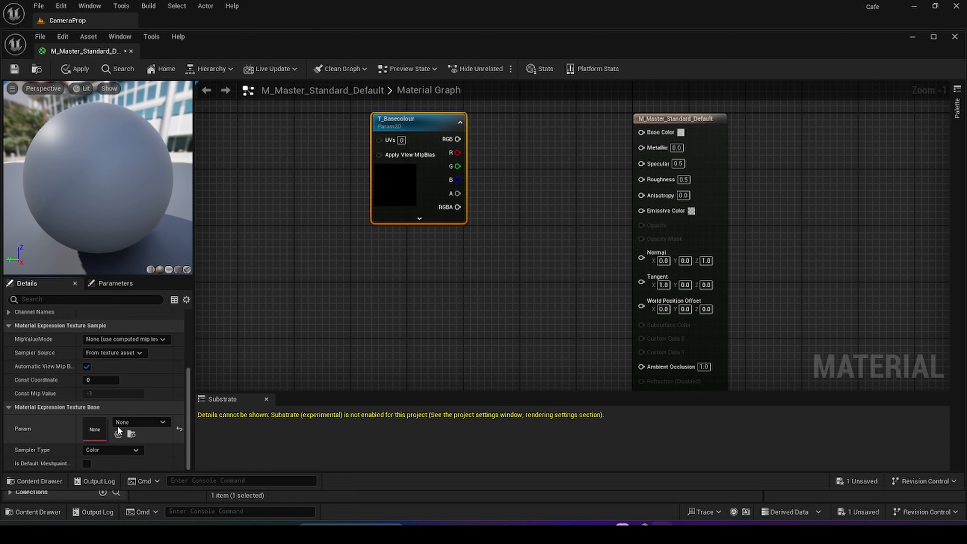
{"action": "left_click", "coordinate": [125, 423]}
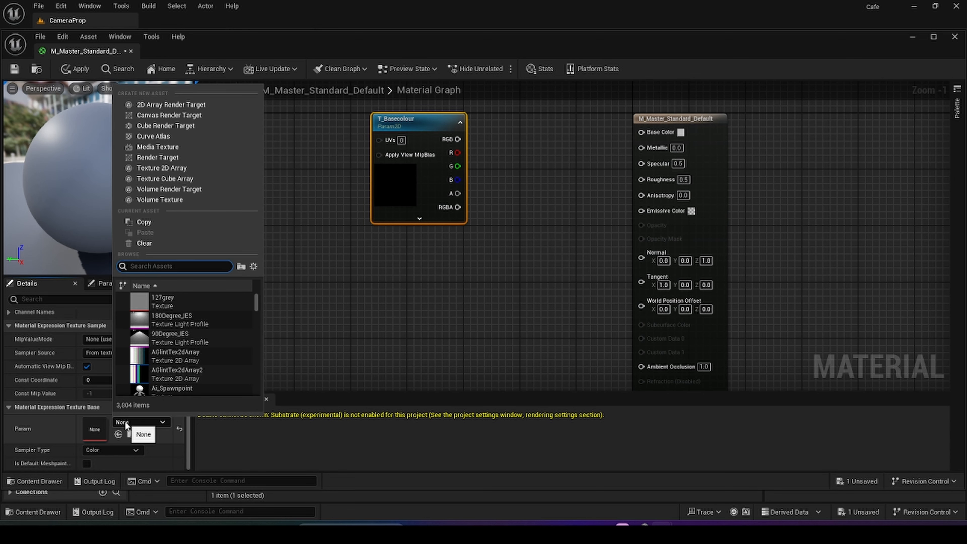
{"action": "type", "text": "T_camera"}
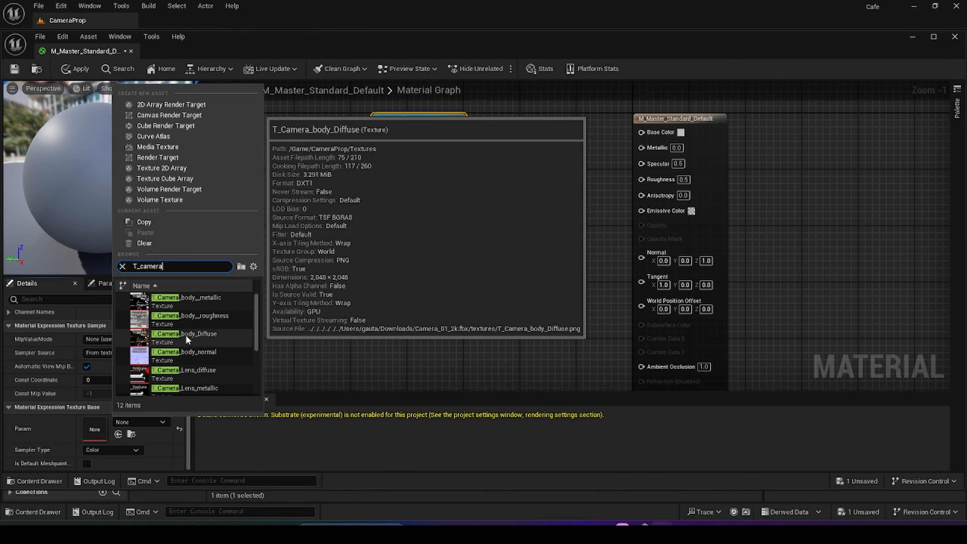
{"action": "left_click", "coordinate": [166, 343]}
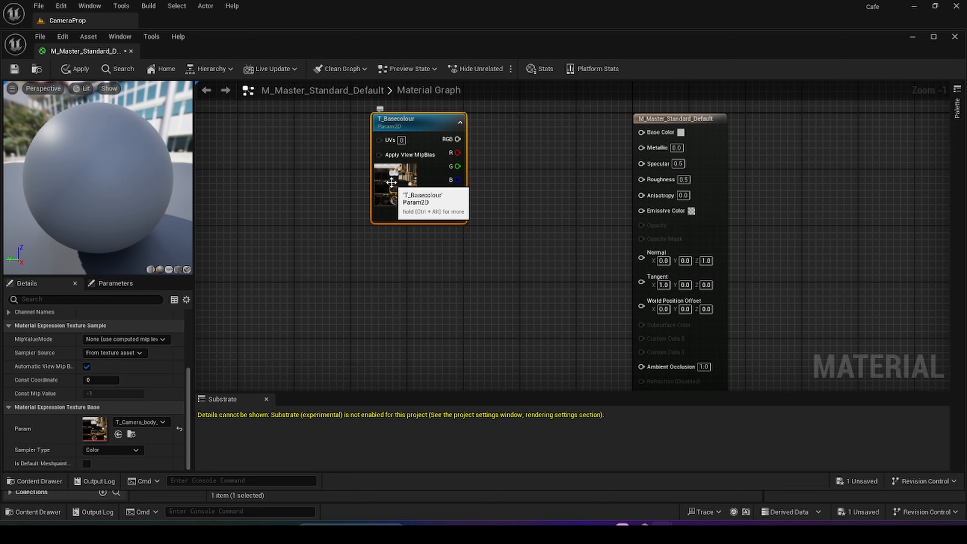
- Connect T_Basecolour's RGB output to Base Color and move the texture node farther up and away from the main material node
{"action": "left_click_drag", "start_coordinate": [458, 139], "coordinate": [639, 135]}
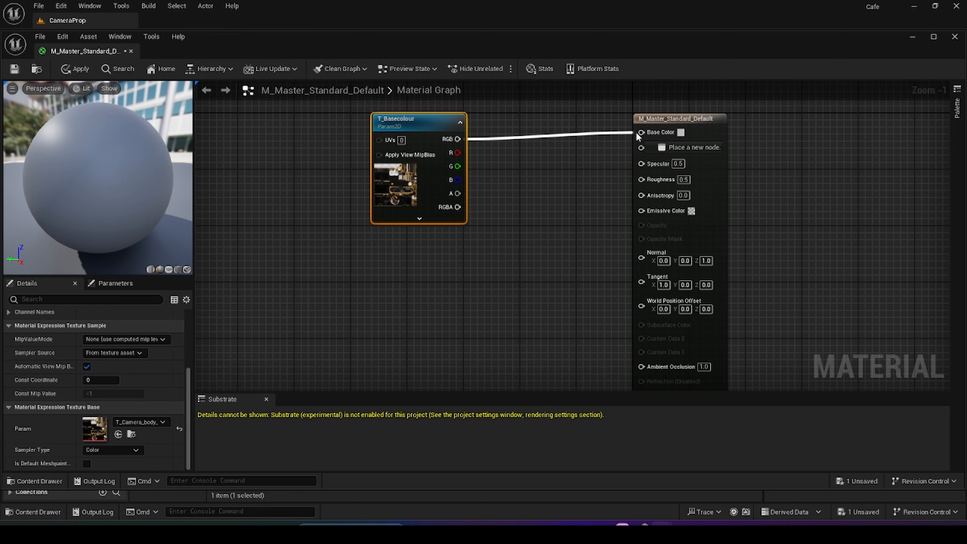
{"action": "right_click_drag", "start_coordinate": [505, 195], "coordinate": [509, 229]}
{"action": "left_click_drag", "start_coordinate": [102, 190], "coordinate": [139, 187]}
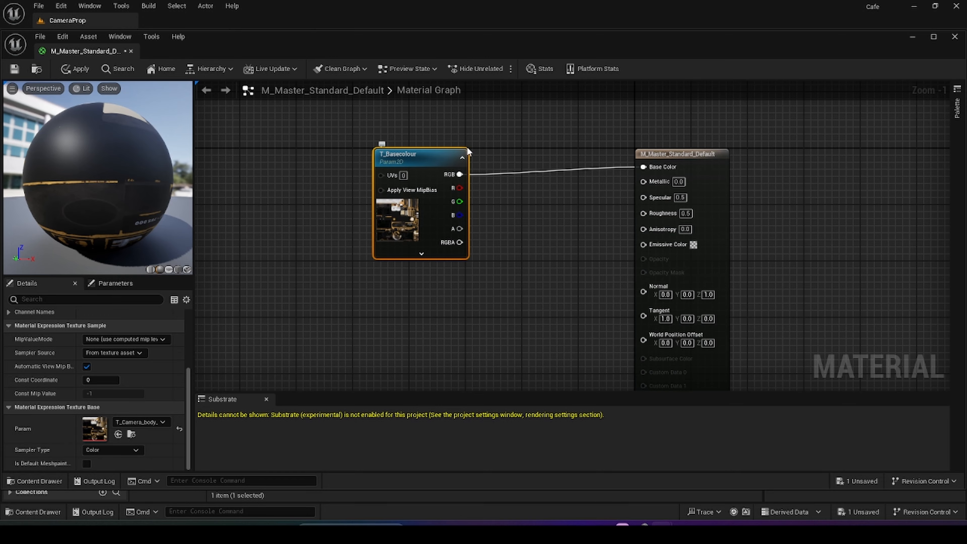
{"action": "right_click_drag", "start_coordinate": [469, 147], "coordinate": [505, 254]}
{"action": "left_click_drag", "start_coordinate": [459, 267], "coordinate": [323, 149]}
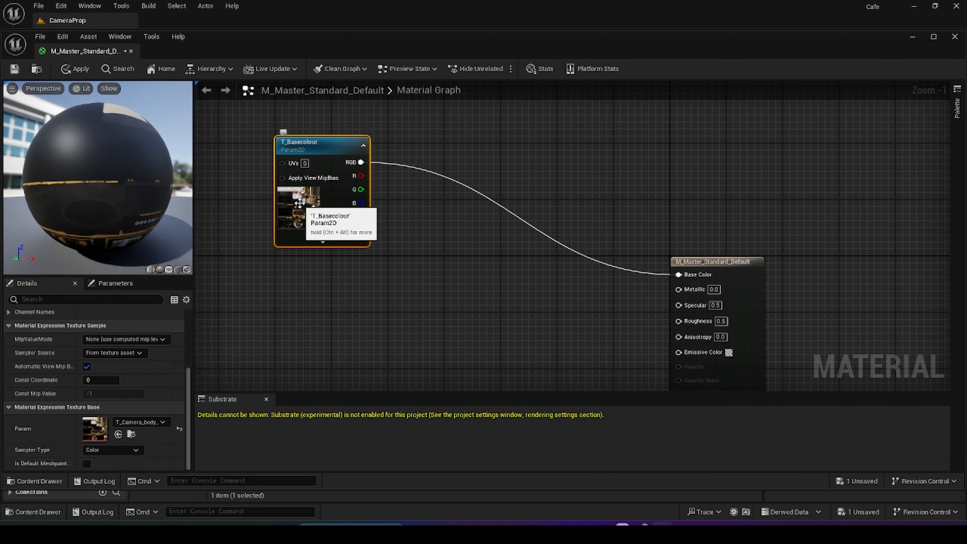
{"action": "left_click", "coordinate": [311, 298]}
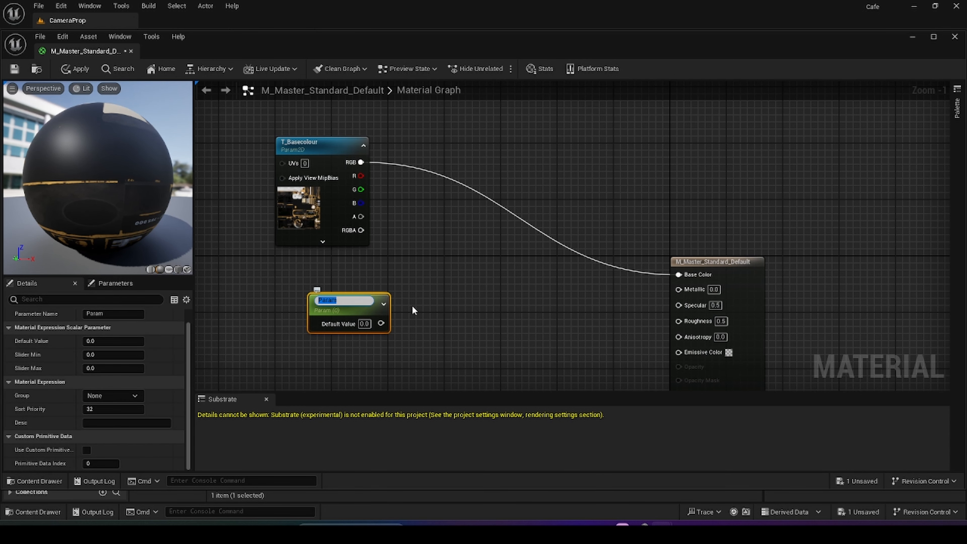
{"action": "left_click", "coordinate": [426, 305]}
{"action": "left_click", "coordinate": [361, 307]}
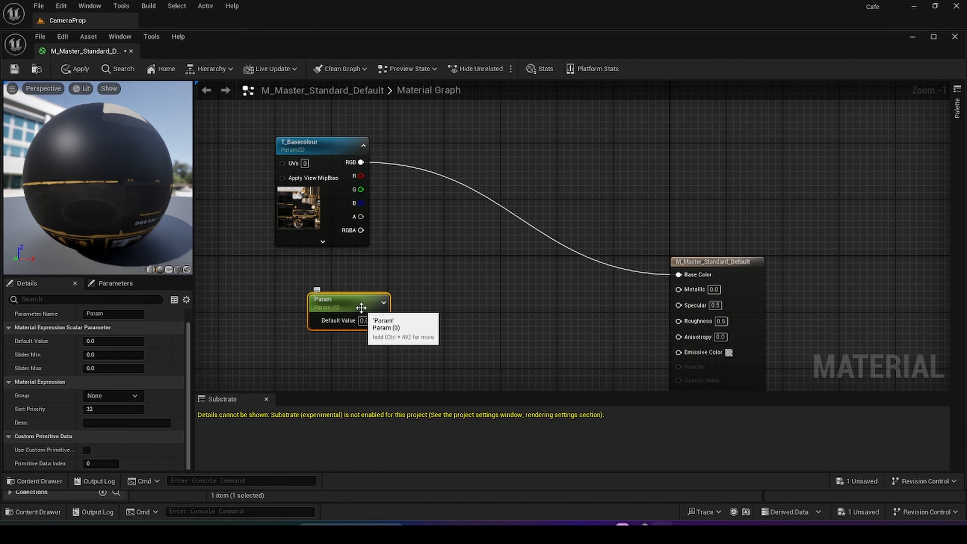
{"action": "key", "text": "Delete"}
- Add a scalar parameter named BC_intensity directly below T_Basecolour and set its default value to 1
{"action": "right_click_drag", "start_coordinate": [315, 302], "coordinate": [334, 313]}
{"action": "right_click", "coordinate": [334, 310]}
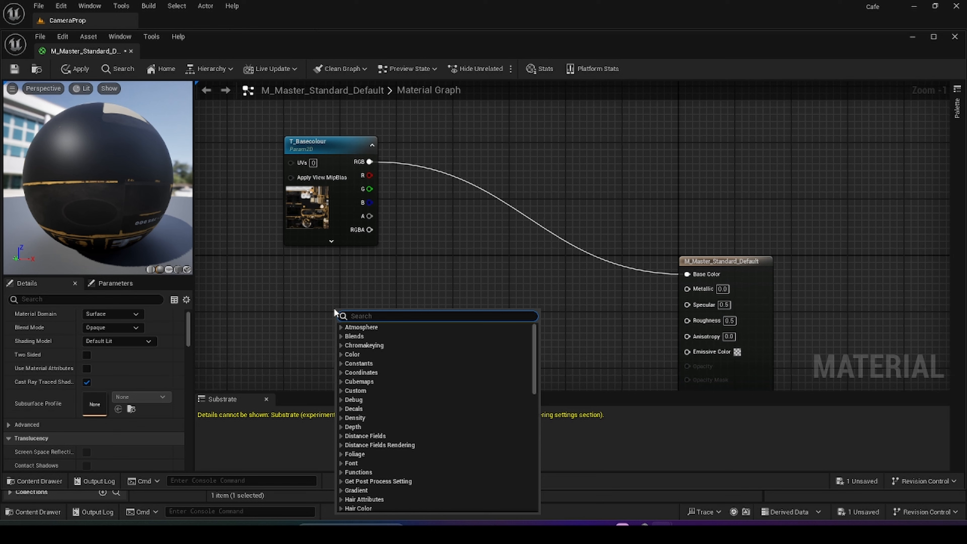
{"action": "type", "text": "scal"}
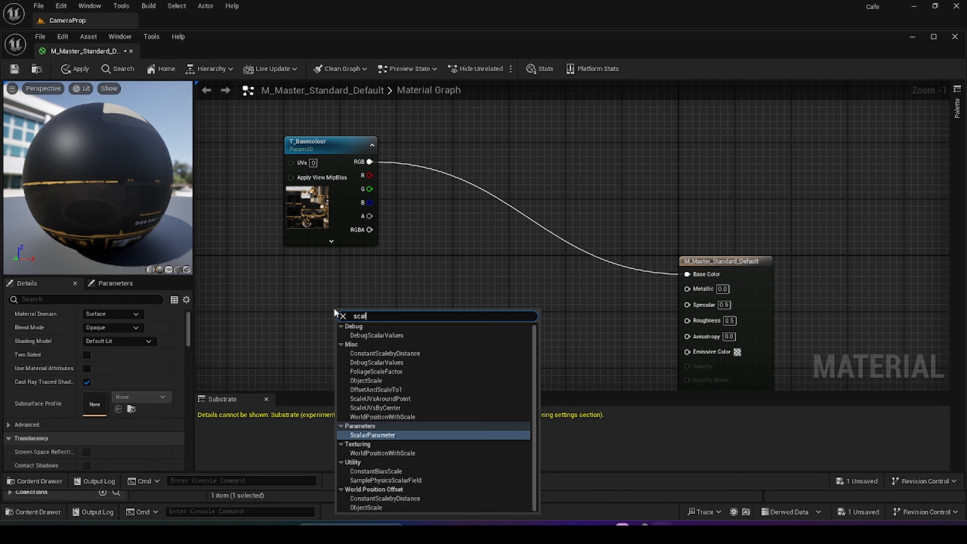
{"action": "left_click", "coordinate": [375, 436]}
{"action": "type", "text": "BC_Intensity"}
{"action": "key", "text": "Return"}
{"action": "left_click_drag", "start_coordinate": [363, 324], "coordinate": [312, 270]}
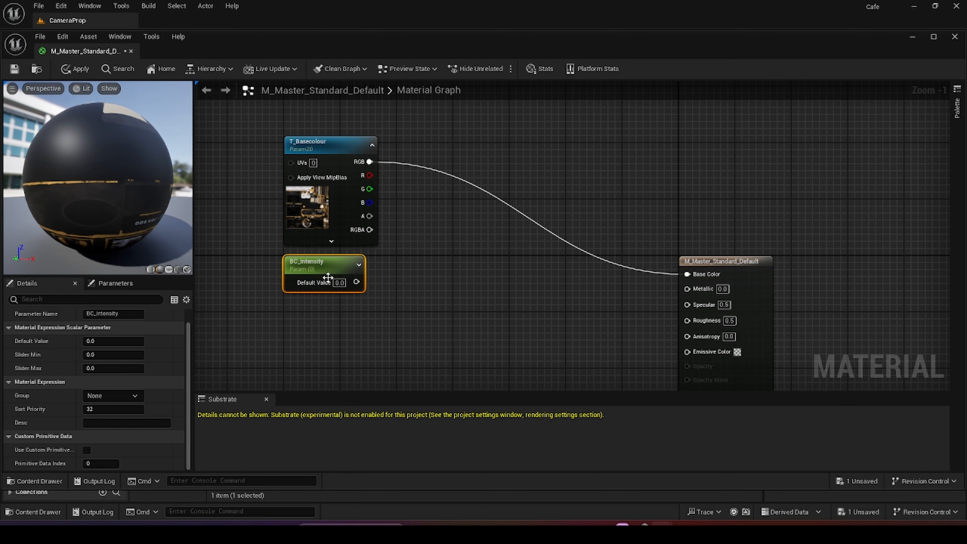
{"action": "left_click", "coordinate": [340, 282]}
{"action": "type", "text": "1"}
{"action": "key", "text": "Return"}
- Add a Multiply node combining T_Basecolour's RGB with BC_intensity and connect its output to Base Color
{"action": "scroll", "coordinate": [361, 297], "scroll_direction": "up", "scroll_amount": 2}
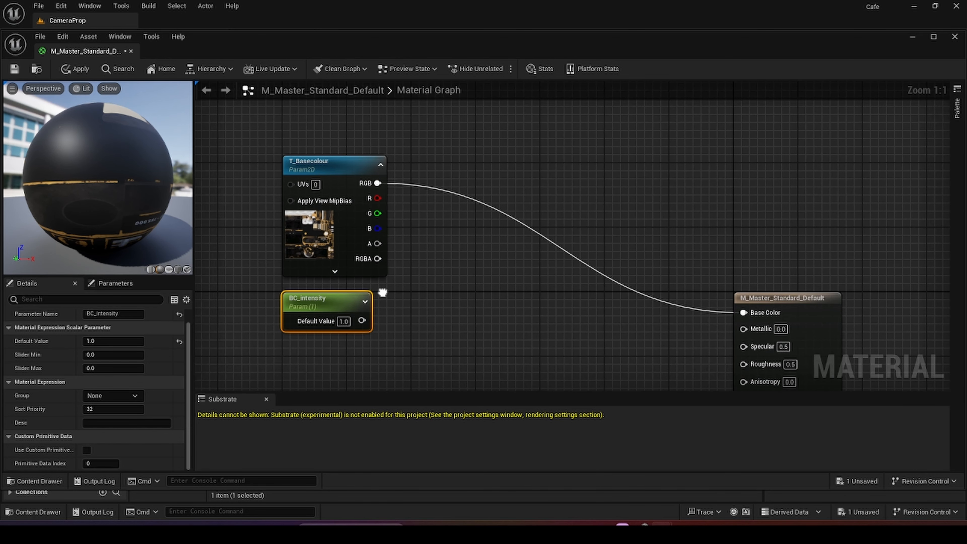
{"action": "right_click_drag", "start_coordinate": [434, 278], "coordinate": [443, 279]}
{"action": "key", "text": "m"}
{"action": "left_click", "coordinate": [454, 237]}
{"action": "left_click_drag", "start_coordinate": [387, 184], "coordinate": [462, 258]}
{"action": "left_click_drag", "start_coordinate": [371, 321], "coordinate": [754, 313]}
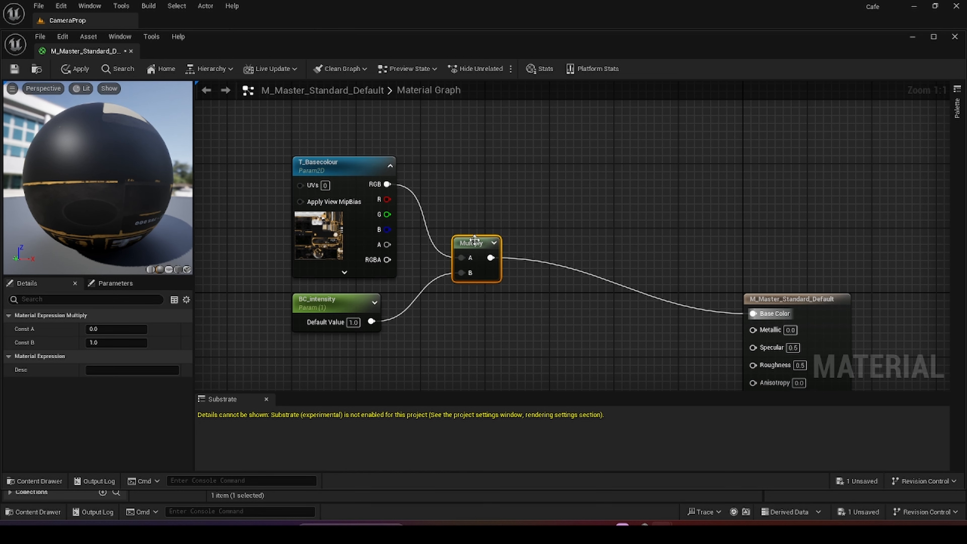
{"action": "left_click_drag", "start_coordinate": [471, 242], "coordinate": [465, 241]}
- Move the T_Basecolour, BC_intensity and Multiply nodes together farther away from the main material node
{"action": "scroll", "coordinate": [530, 242], "scroll_direction": "down", "scroll_amount": 1}
{"action": "right_click_drag", "start_coordinate": [531, 243], "coordinate": [530, 210]}
{"action": "left_click_drag", "start_coordinate": [297, 114], "coordinate": [510, 305]}
{"action": "left_click_drag", "start_coordinate": [371, 141], "coordinate": [322, 134]}
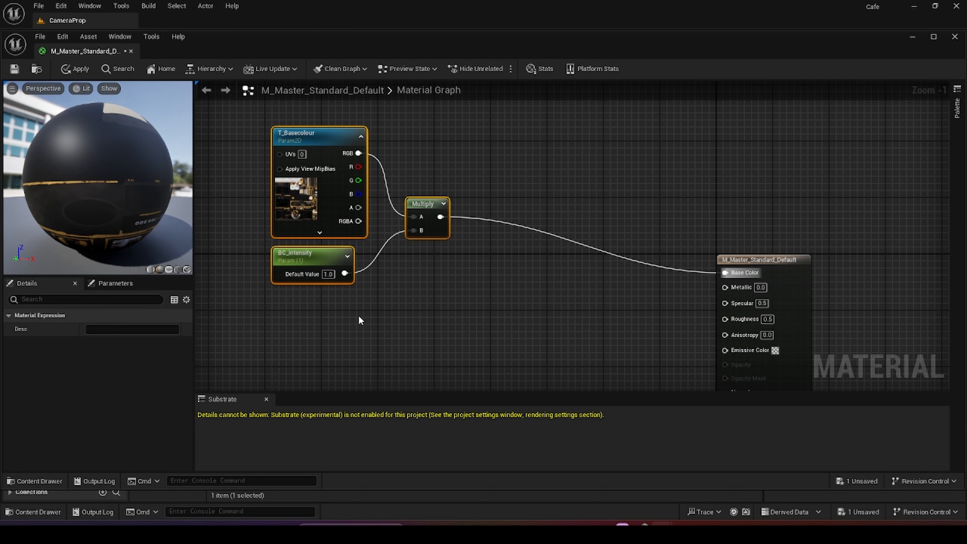
- Add a Constant3Vector node below BC_intensity and open the node search in the empty graph area beside it
{"action": "key", "text": "3"}
{"action": "left_click", "coordinate": [325, 321]}
{"action": "left_click_drag", "start_coordinate": [349, 324], "coordinate": [296, 306]}
{"action": "right_click", "coordinate": [477, 309]}
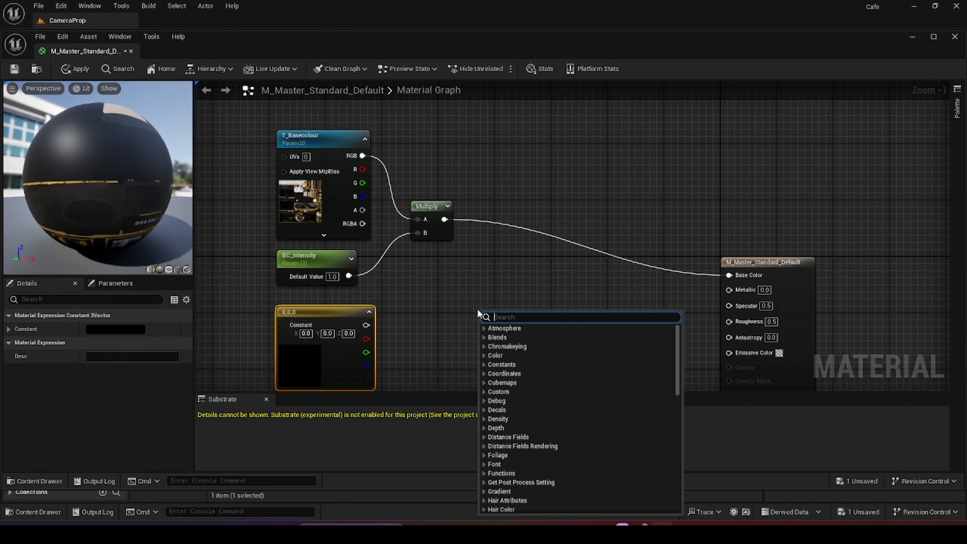
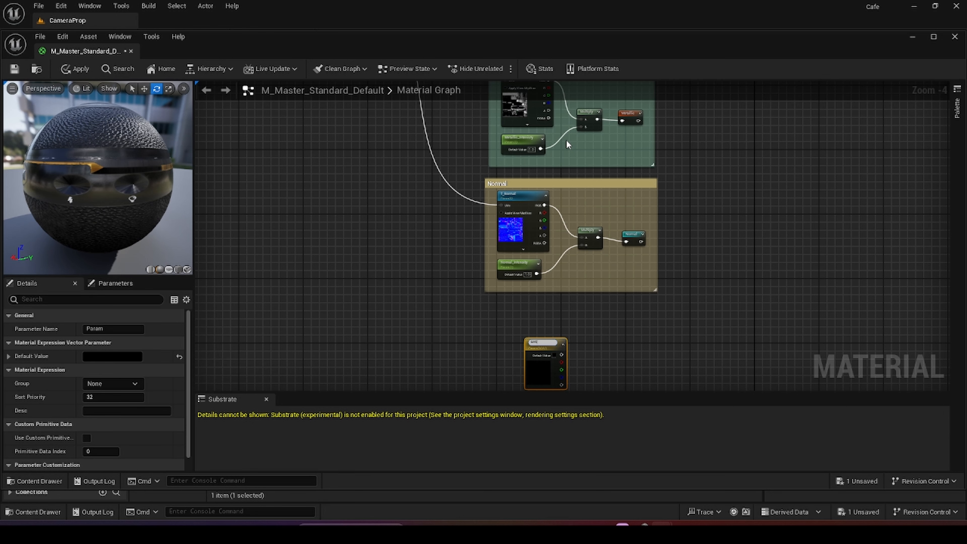
- Name the new vector parameter below the Normal comment box Emissive Colour
{"action": "type", "text": "e"}
{"action": "key", "text": "Return"}
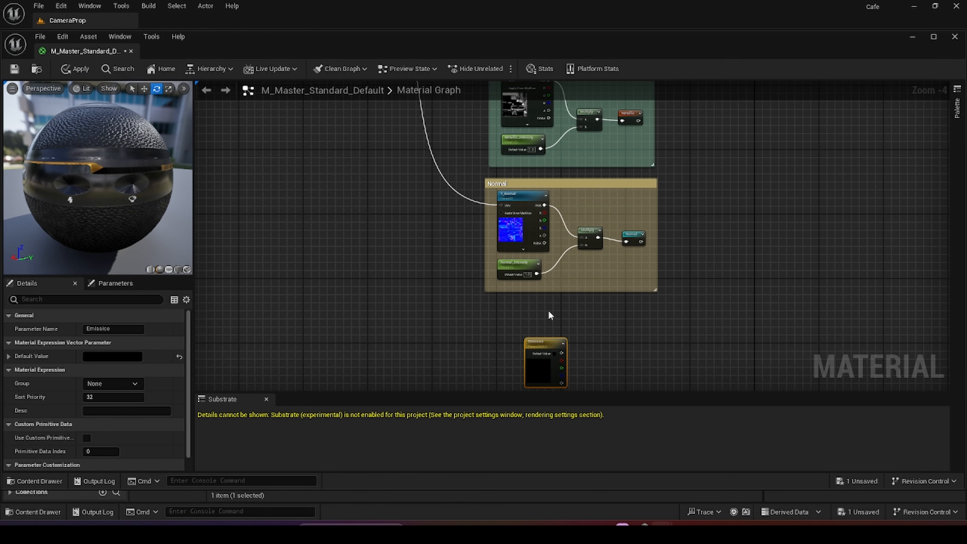
{"action": "scroll", "coordinate": [520, 317], "scroll_direction": "up", "scroll_amount": 4}
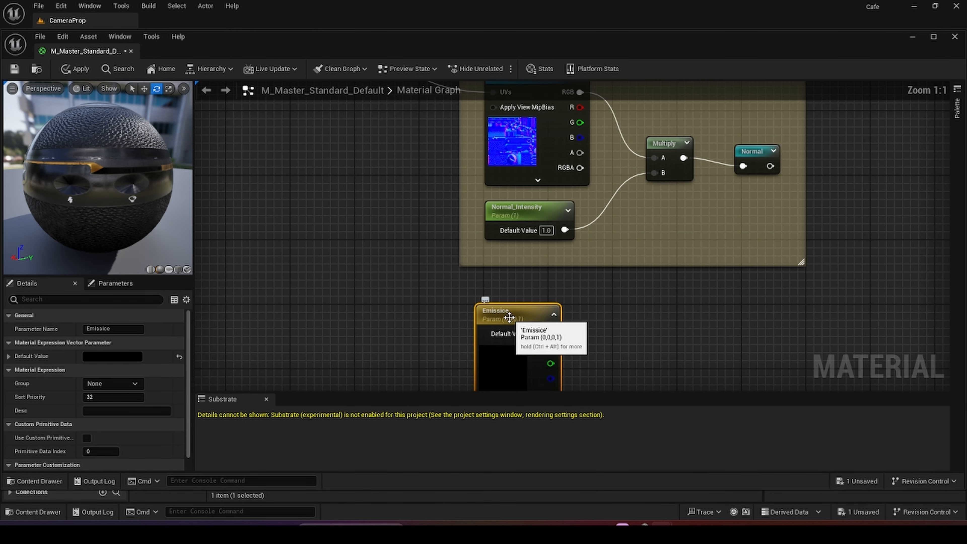
{"action": "left_click", "coordinate": [129, 331]}
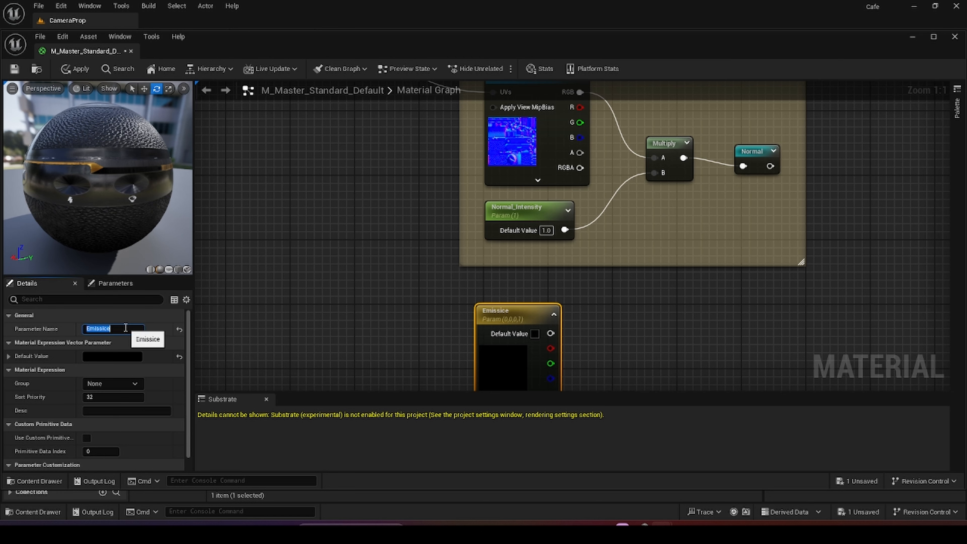
{"action": "left_click", "coordinate": [127, 329]}
{"action": "key", "text": "BackSpace"}
{"action": "key", "text": "BackSpace"}
{"action": "key", "text": "BackSpace"}
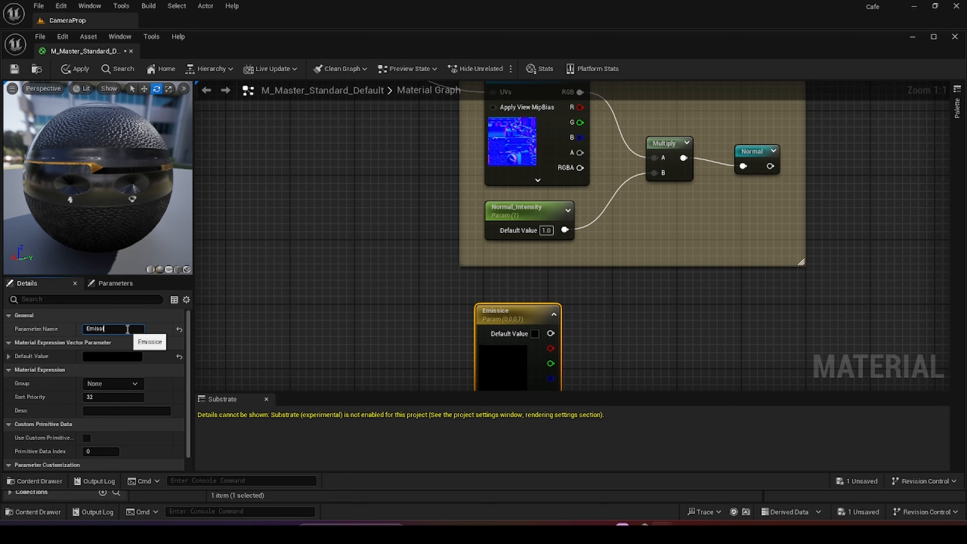
{"action": "type", "text": "ive Colour"}
{"action": "key", "text": "Return"}
- Set the Emissive Colour parameter's default value to white and position the node just below the Normal comment box
{"action": "left_click", "coordinate": [112, 356]}
{"action": "right_click_drag", "start_coordinate": [628, 324], "coordinate": [555, 269]}
{"action": "left_click_drag", "start_coordinate": [440, 257], "coordinate": [432, 241]}
- Add a scalar parameter named Emissive_Strength and place it directly below the Emissive Colour node
{"action": "key", "text": "s"}
{"action": "left_click", "coordinate": [434, 364]}
{"action": "type", "text": "Emiss"}
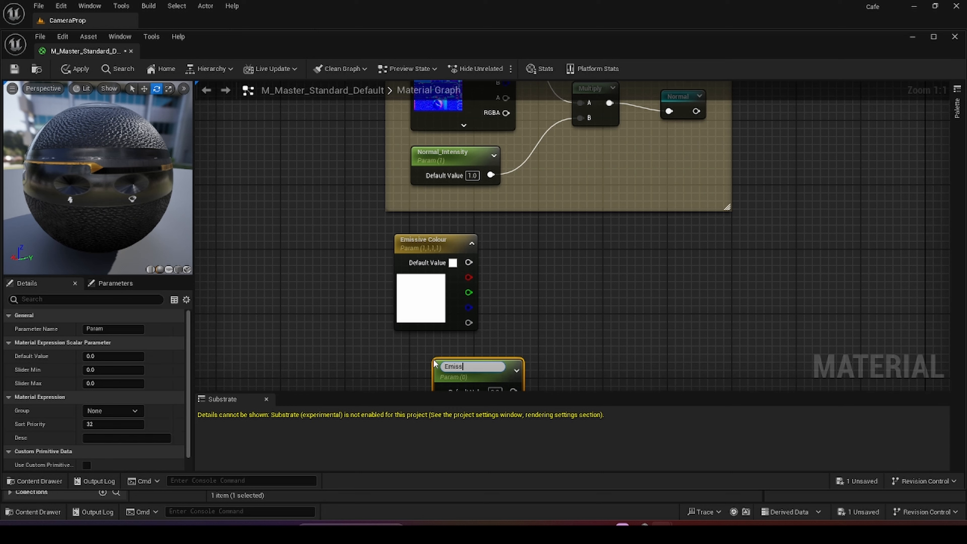
{"action": "type", "text": "ive_Strength"}
{"action": "key", "text": "Return"}
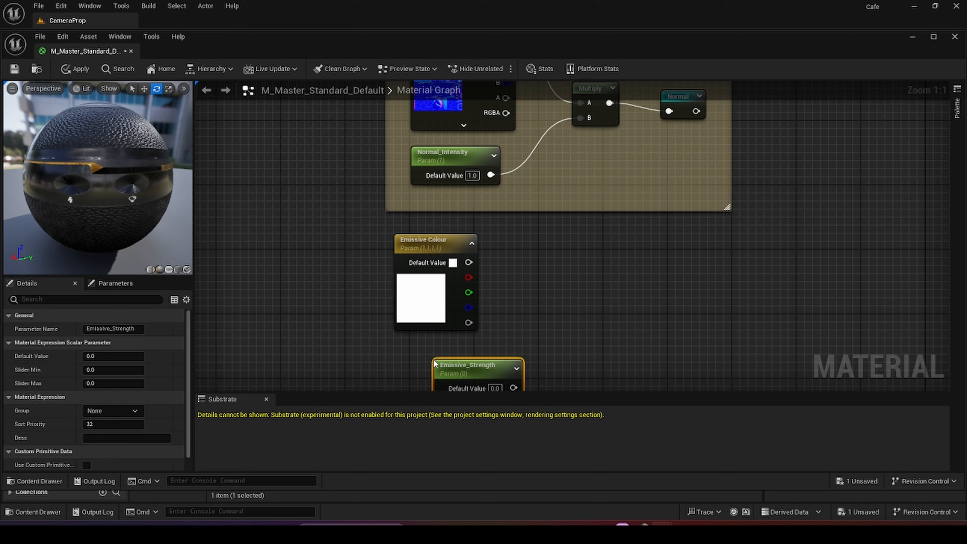
{"action": "left_click_drag", "start_coordinate": [459, 367], "coordinate": [420, 347]}
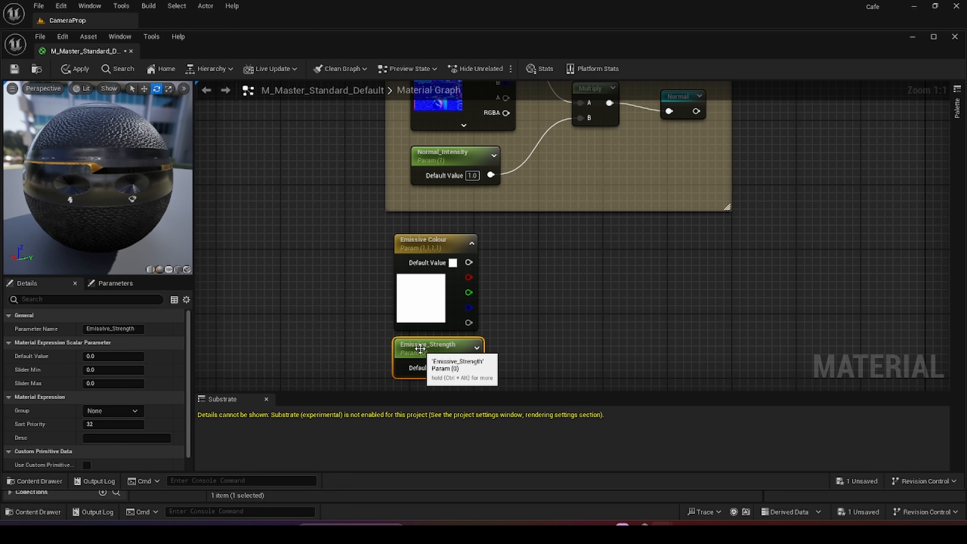
- Add a Multiply node combining Emissive Colour with Emissive_Strength and place it close beside them
{"action": "left_click", "coordinate": [550, 306]}
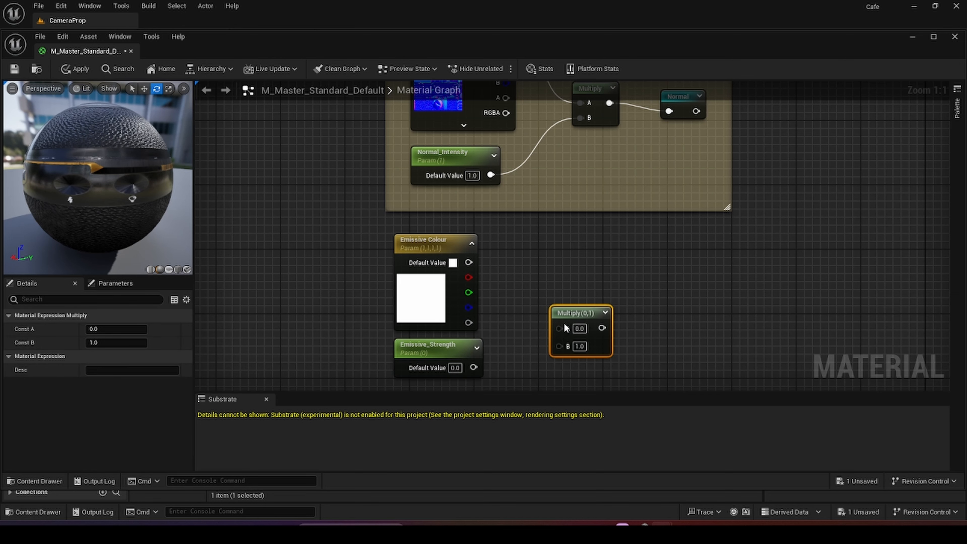
{"action": "left_click_drag", "start_coordinate": [558, 328], "coordinate": [473, 262]}
{"action": "left_click_drag", "start_coordinate": [474, 367], "coordinate": [558, 346]}
{"action": "left_click_drag", "start_coordinate": [559, 301], "coordinate": [539, 284]}
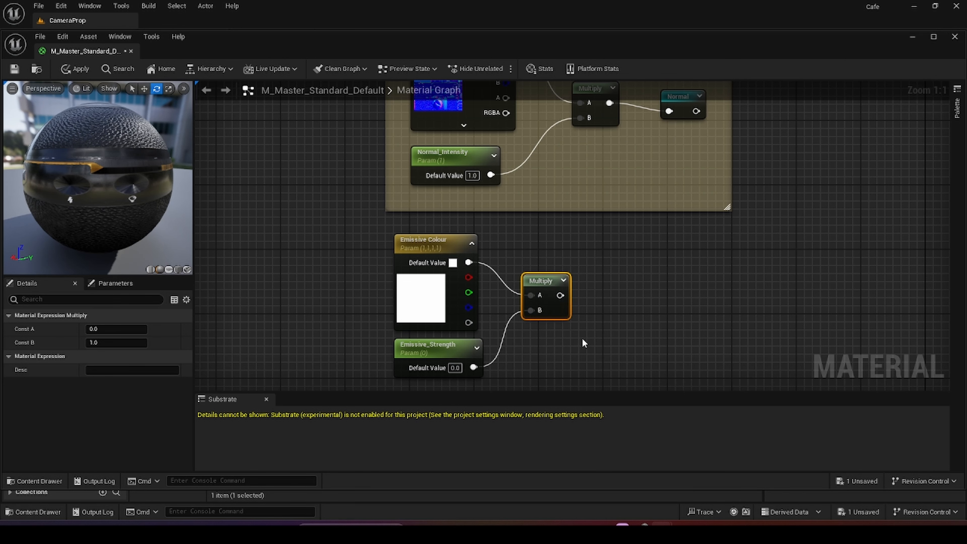
- Feed the emissive Multiply output into a new named reroute node called Emissive
{"action": "right_click_drag", "start_coordinate": [582, 338], "coordinate": [547, 323]}
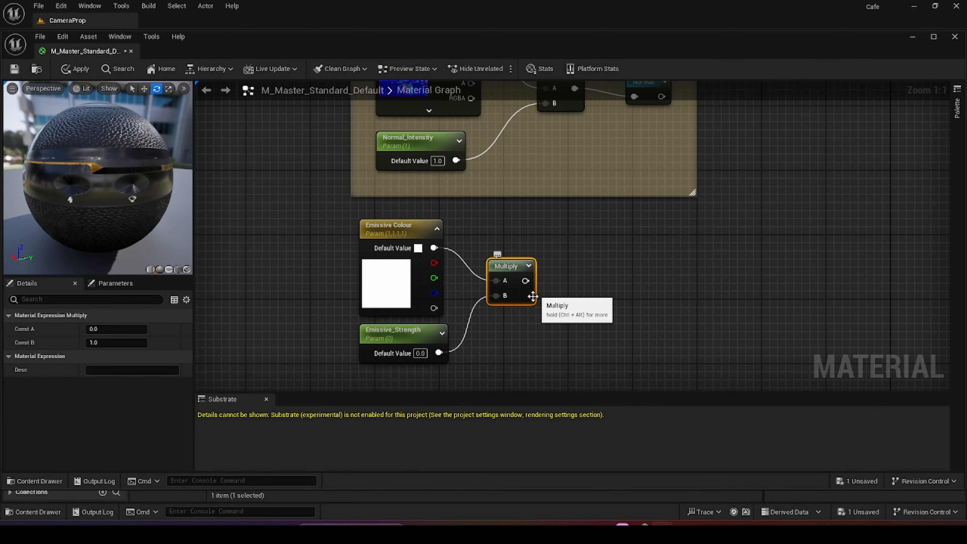
{"action": "left_click_drag", "start_coordinate": [525, 281], "coordinate": [562, 282]}
{"action": "left_click", "coordinate": [576, 302]}
{"action": "left_click", "coordinate": [621, 311]}
{"action": "type", "text": "Emissive"}
{"action": "key", "text": "Return"}
- Group the emissive nodes in a comment box titled Emissive, directly below the Normal comment box
{"action": "right_click_drag", "start_coordinate": [673, 377], "coordinate": [673, 232]}
{"action": "left_click_drag", "start_coordinate": [342, 114], "coordinate": [673, 263]}
{"action": "key", "text": "c"}
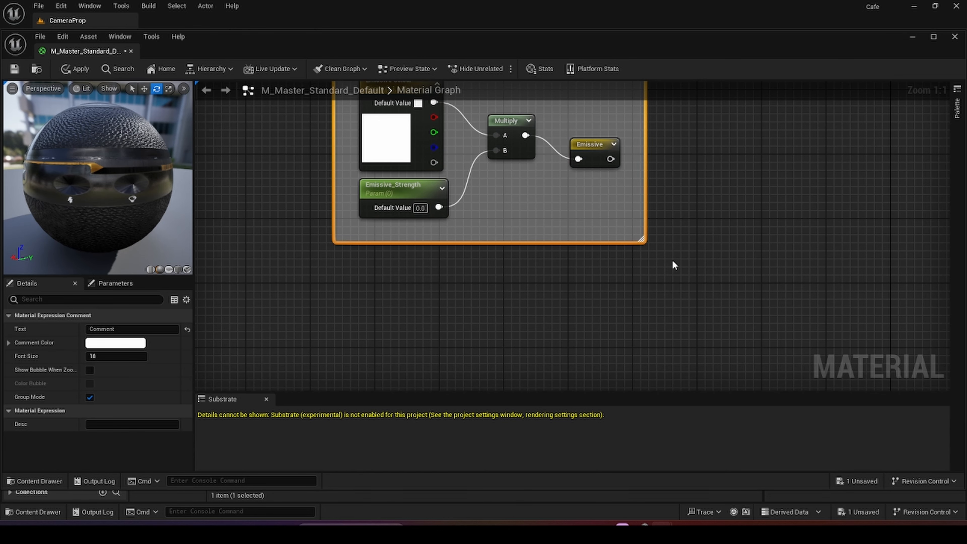
{"action": "type", "text": "Emissive"}
{"action": "key", "text": "Return"}
{"action": "right_click_drag", "start_coordinate": [700, 213], "coordinate": [659, 362]}
{"action": "left_click_drag", "start_coordinate": [399, 210], "coordinate": [416, 226]}
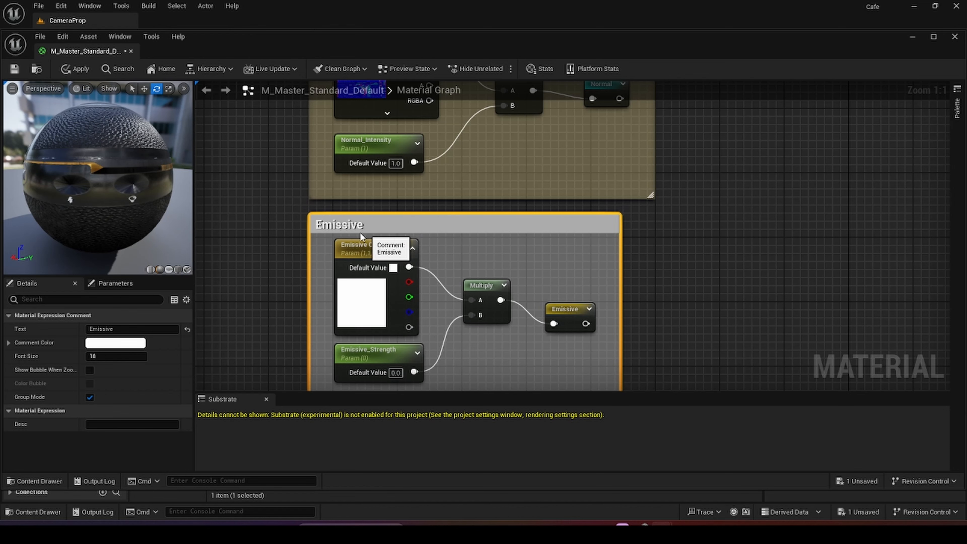
- Set the Emissive comment box's colour to orange-red
{"action": "left_click", "coordinate": [356, 222]}
{"action": "left_click", "coordinate": [115, 342]}
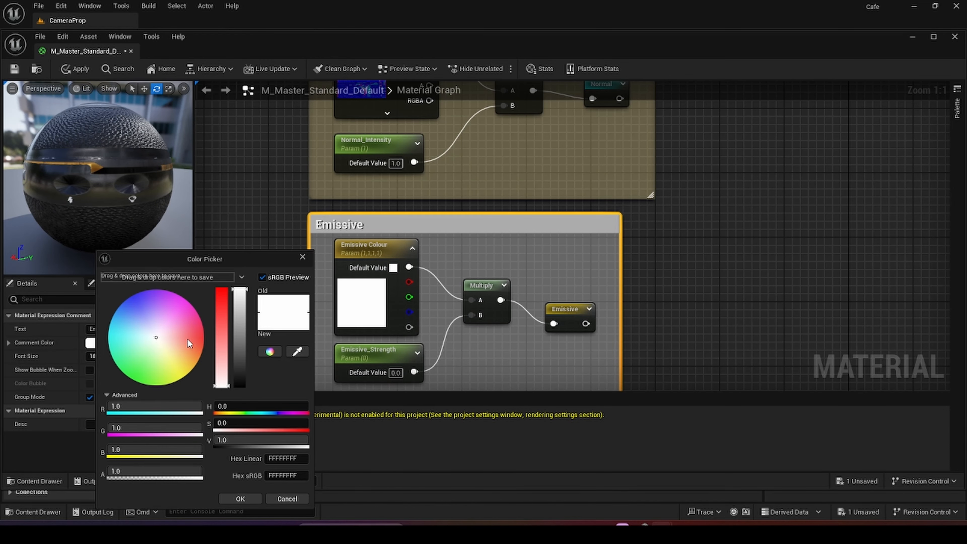
{"action": "left_click_drag", "start_coordinate": [190, 328], "coordinate": [204, 345]}
{"action": "left_click", "coordinate": [278, 230]}
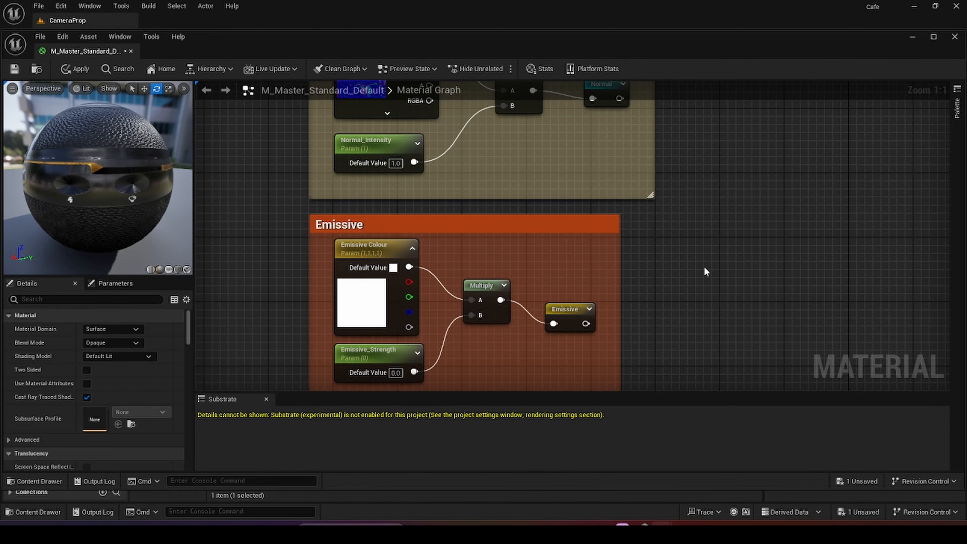
- Feed the Emissive named reroute into the material's Emissive Color input and place it between the Roughness and Normal reroutes
{"action": "scroll", "coordinate": [704, 266], "scroll_direction": "down", "scroll_amount": 9}
{"action": "right_click_drag", "start_coordinate": [702, 255], "coordinate": [604, 335]}
{"action": "scroll", "coordinate": [739, 177], "scroll_direction": "up", "scroll_amount": 9}
{"action": "left_click_drag", "start_coordinate": [605, 225], "coordinate": [530, 259]}
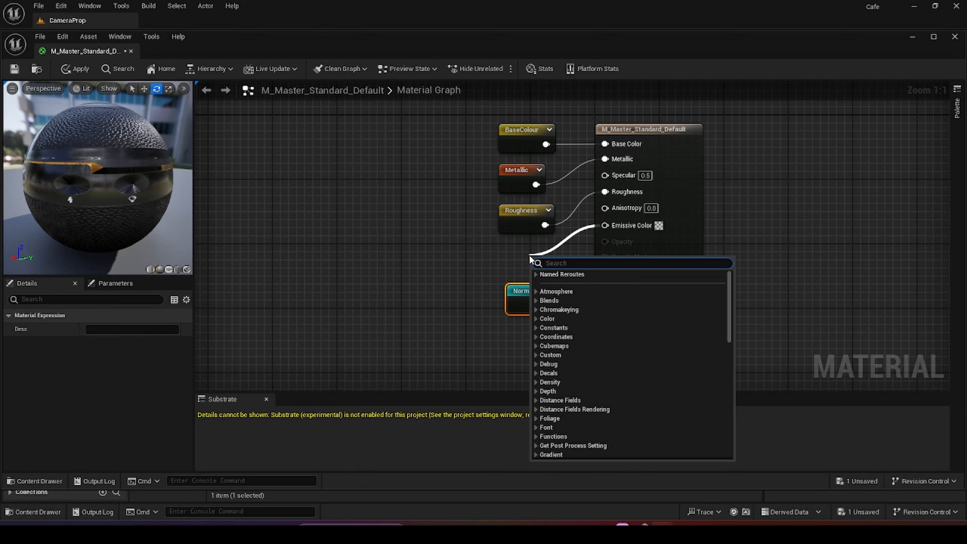
{"action": "left_click", "coordinate": [535, 275]}
{"action": "left_click", "coordinate": [560, 292]}
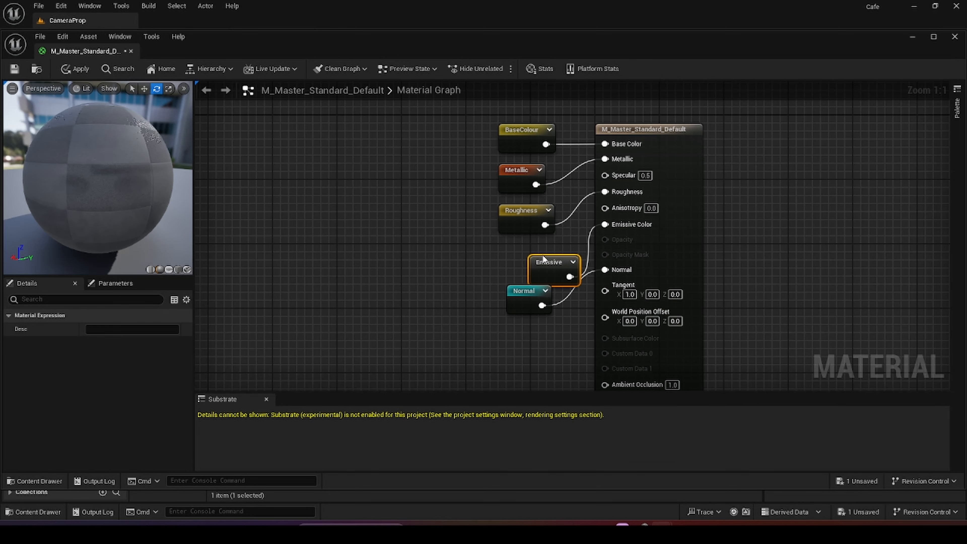
{"action": "left_click_drag", "start_coordinate": [544, 259], "coordinate": [514, 247]}
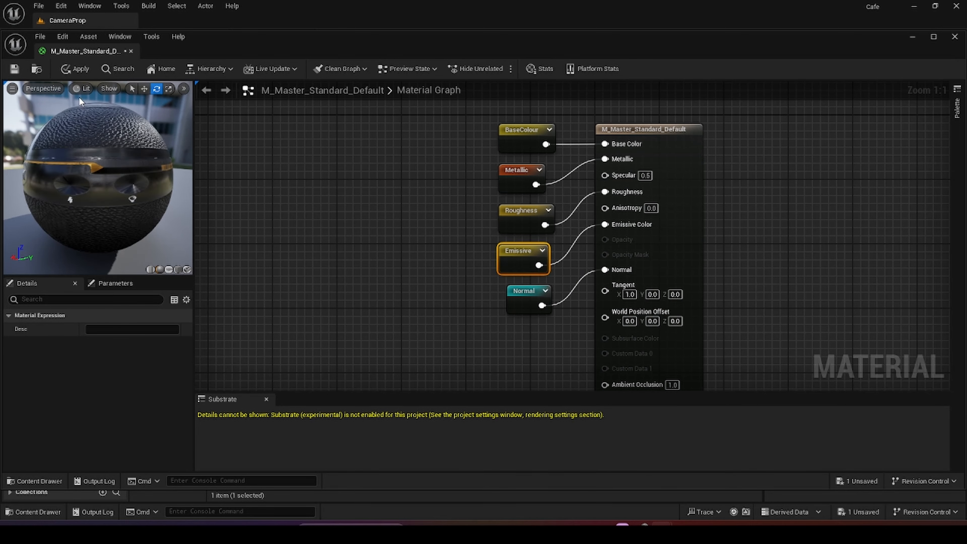
- Save the master material, look over its node groups and minimise the material editor window
{"action": "left_click", "coordinate": [14, 69]}
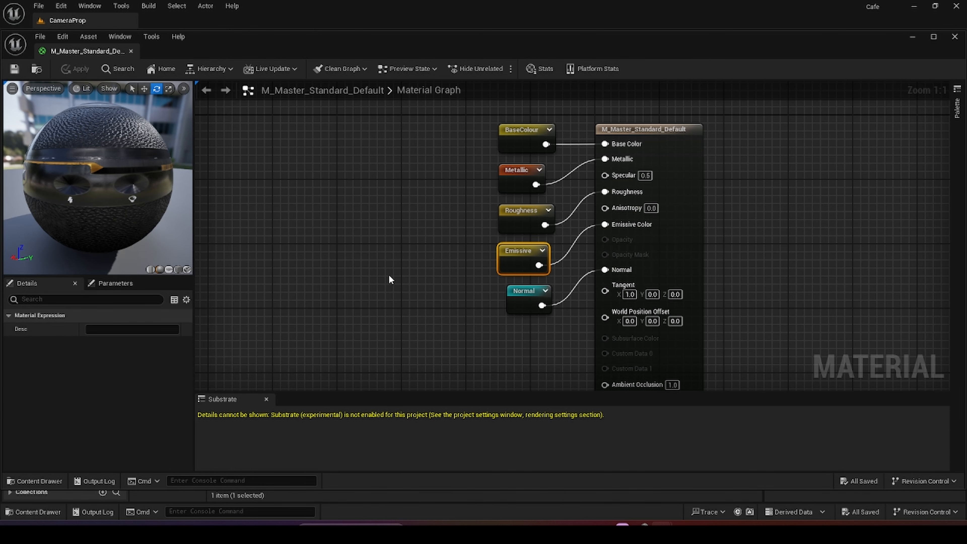
{"action": "scroll", "coordinate": [389, 275], "scroll_direction": "down", "scroll_amount": 3}
{"action": "scroll", "coordinate": [386, 272], "scroll_direction": "down", "scroll_amount": 2}
{"action": "right_click_drag", "start_coordinate": [385, 275], "coordinate": [663, 192]}
{"action": "right_click_drag", "start_coordinate": [539, 172], "coordinate": [528, 110]}
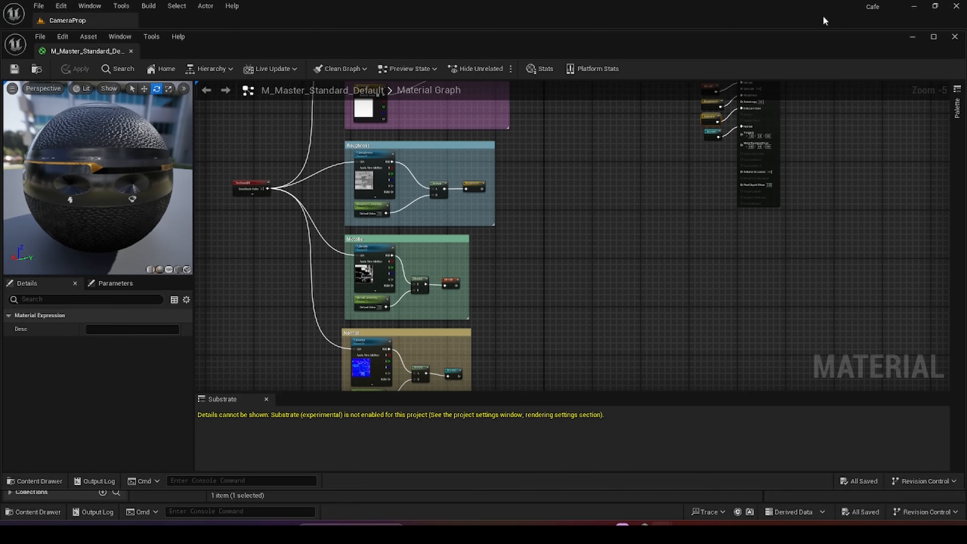
{"action": "left_click", "coordinate": [912, 36]}
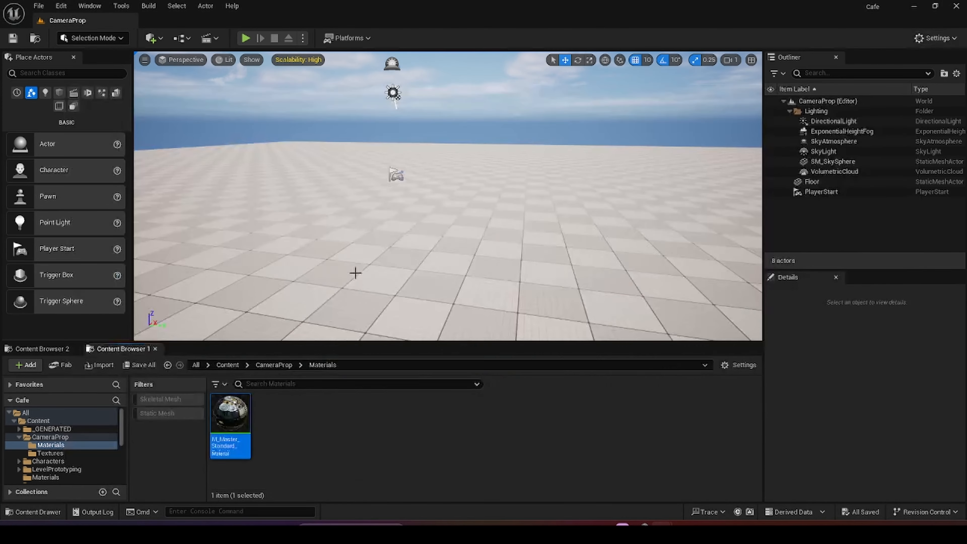
- Create a material instance of M_Master_Standard_Default named MI_Camera_Body
{"action": "right_click", "coordinate": [238, 419]}
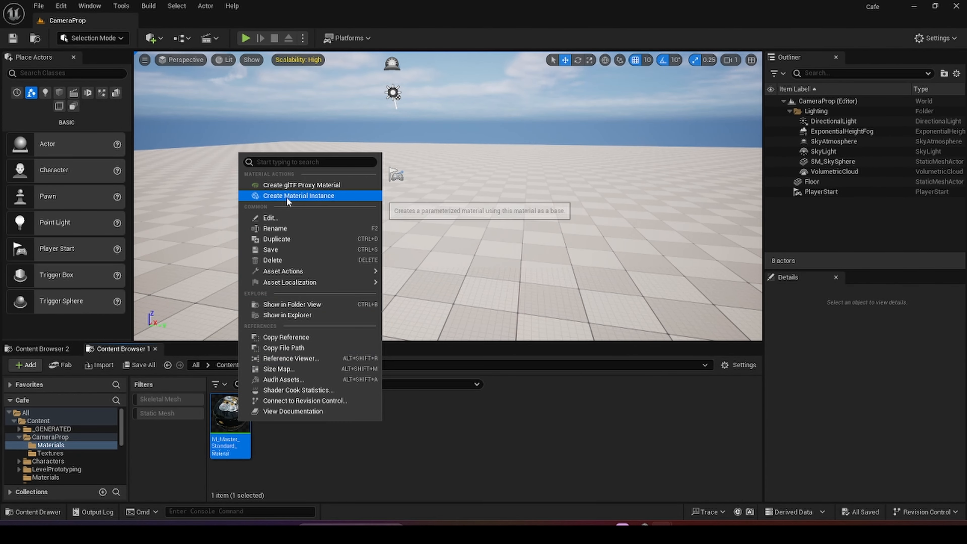
{"action": "left_click", "coordinate": [300, 195]}
{"action": "type", "text": "MI_Camera_"}
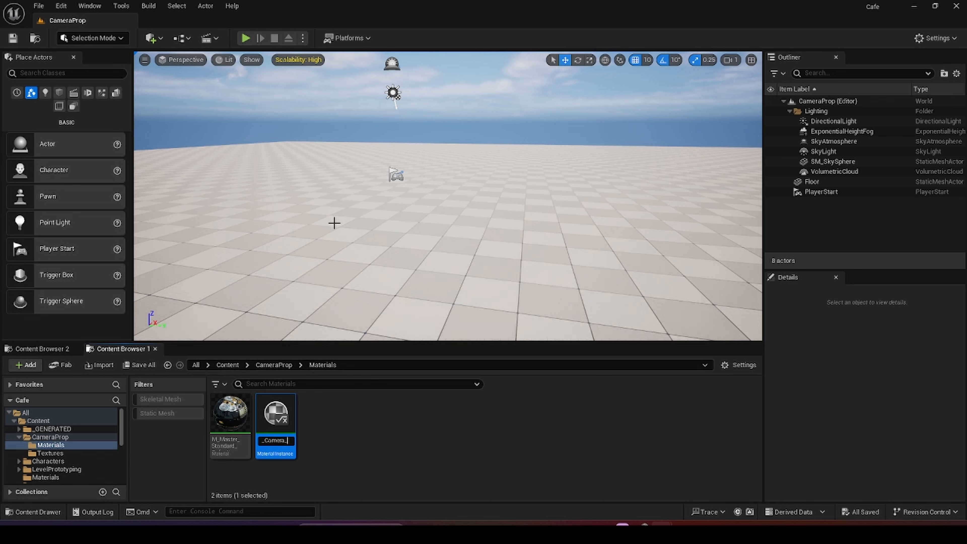
{"action": "type", "text": "Body"}
{"action": "key", "text": "Return"}
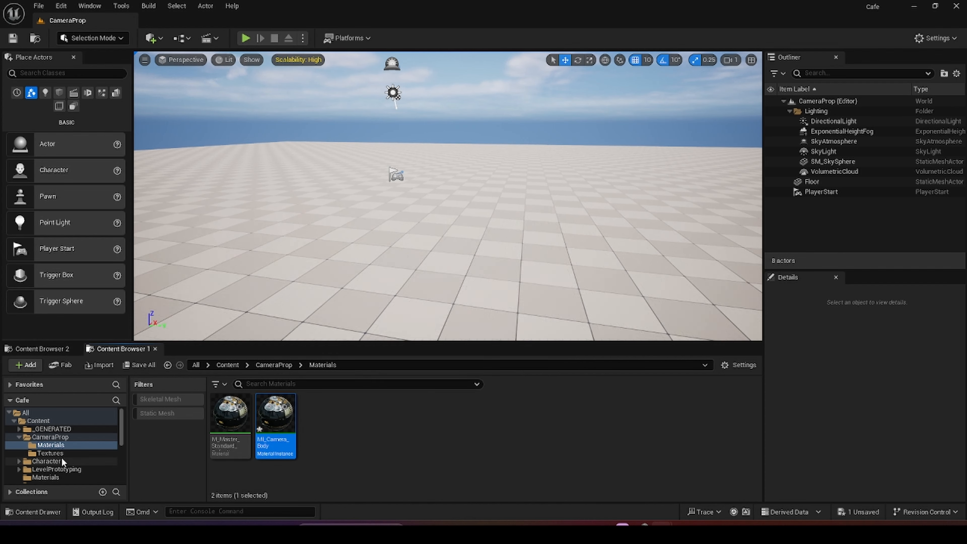
- Open SM_Camera_Camera_01 from the CameraProp folder, assign MI_Camera_Body to its Element 3 slot and view the lens side
{"action": "left_click", "coordinate": [50, 437]}
{"action": "double_click", "coordinate": [321, 423]}
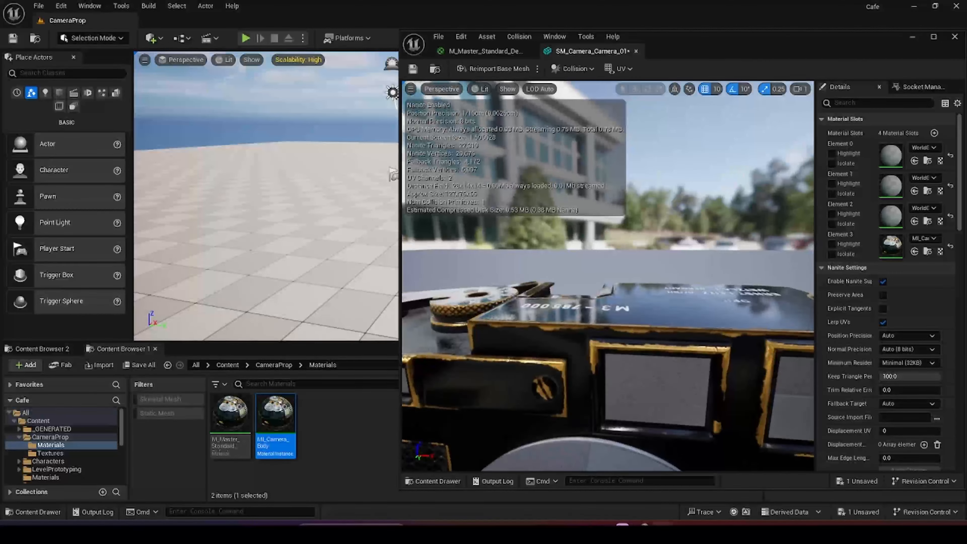
{"action": "left_click_drag", "start_coordinate": [612, 294], "coordinate": [670, 307], "text": "alt"}
{"action": "scroll", "coordinate": [612, 294], "scroll_direction": "up", "scroll_amount": 5}
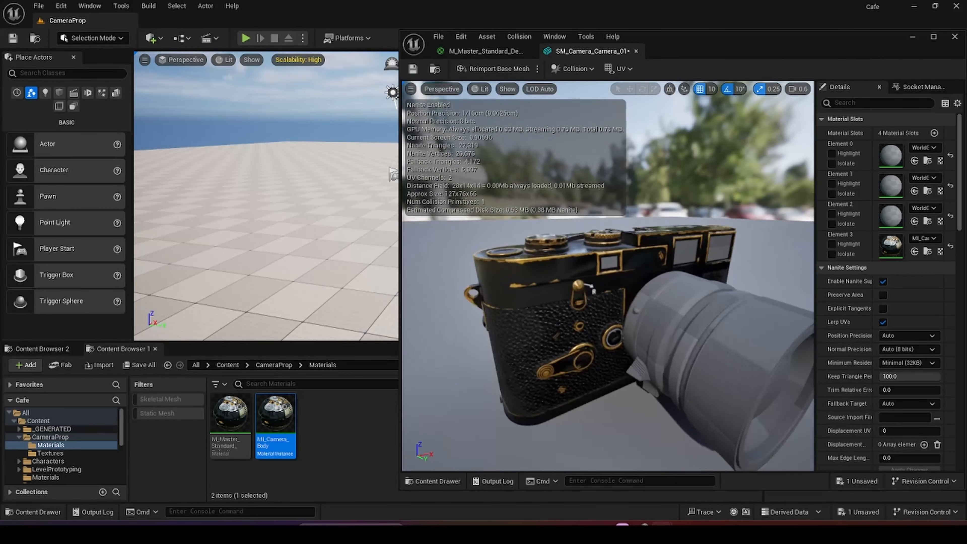
{"action": "left_click_drag", "start_coordinate": [612, 293], "coordinate": [624, 296], "text": "alt"}
{"action": "left_click_drag", "start_coordinate": [524, 296], "coordinate": [434, 278], "text": "alt"}
- Create a second material instance of M_Master_Standard_Default named MI_Camera_Lens
{"action": "left_click", "coordinate": [231, 414]}
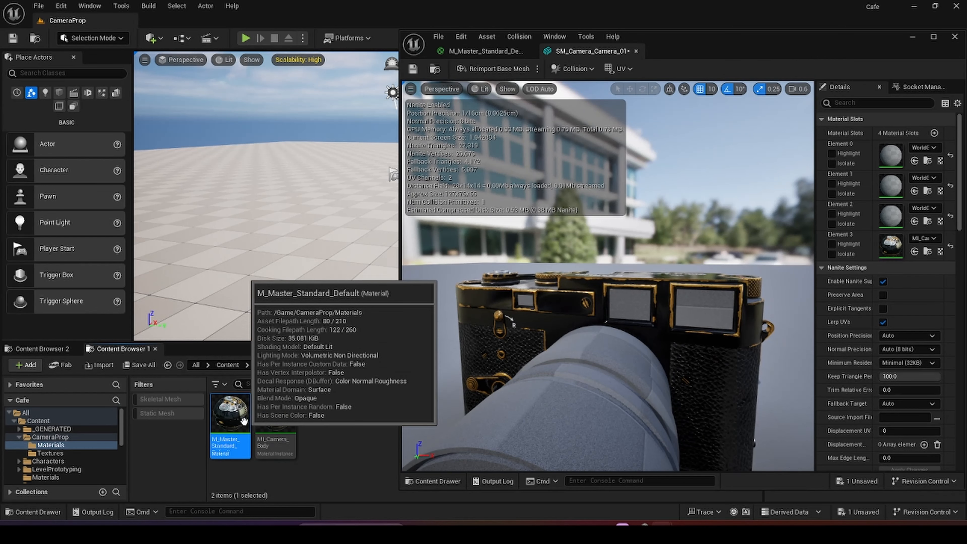
{"action": "right_click", "coordinate": [231, 413]}
{"action": "left_click", "coordinate": [337, 202]}
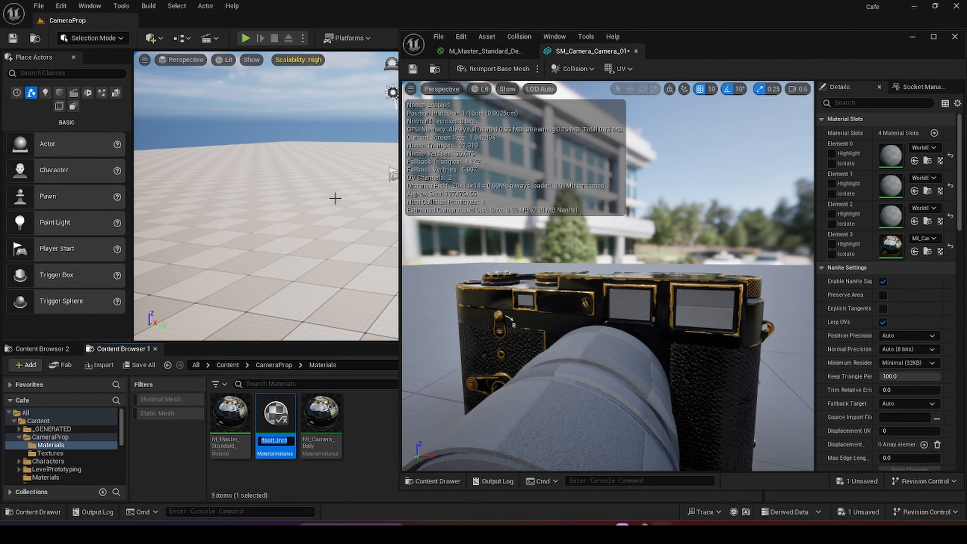
{"action": "type", "text": "MI_Camera_Lens"}
{"action": "key", "text": "Return"}
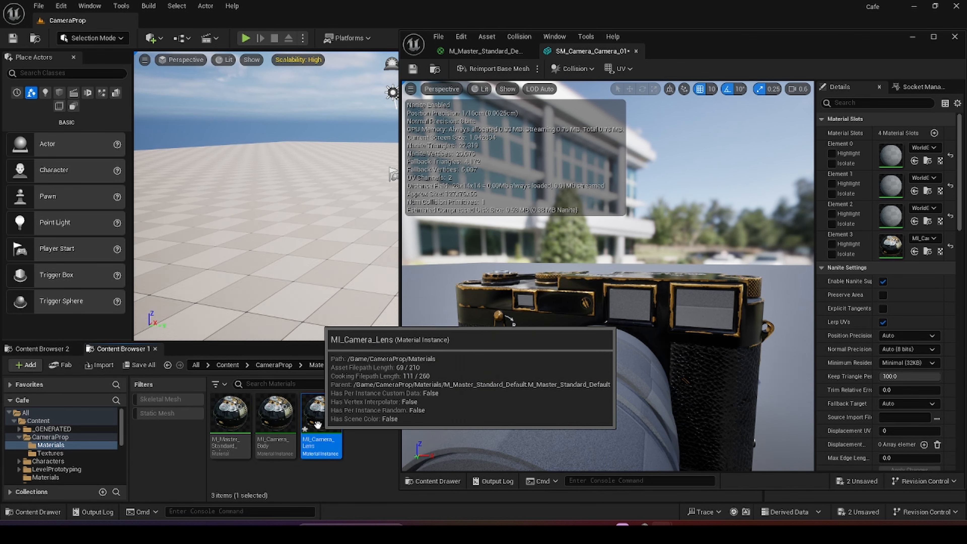
- Open MI_Camera_Lens and enable only the T_Basecolour override in its Basecolour group
{"action": "double_click", "coordinate": [328, 427]}
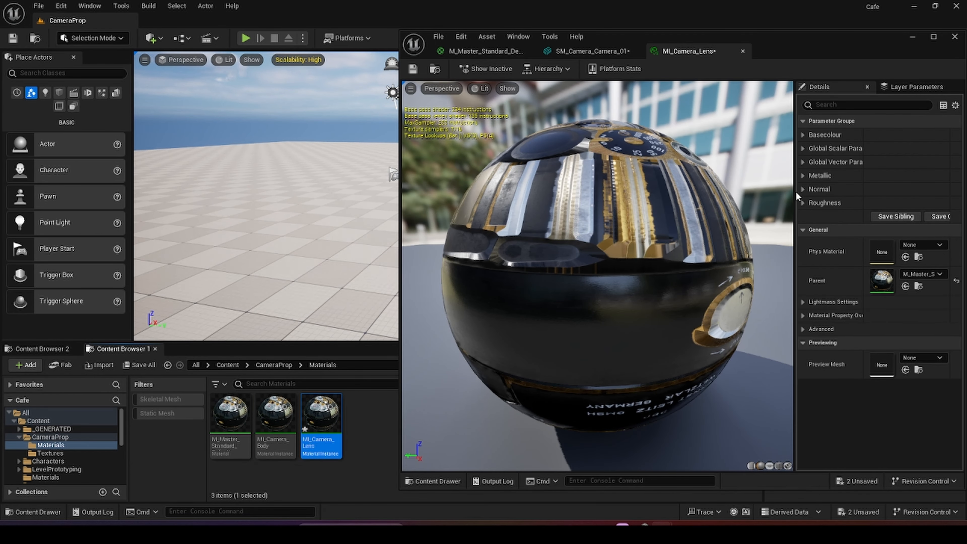
{"action": "left_click_drag", "start_coordinate": [795, 191], "coordinate": [656, 213]}
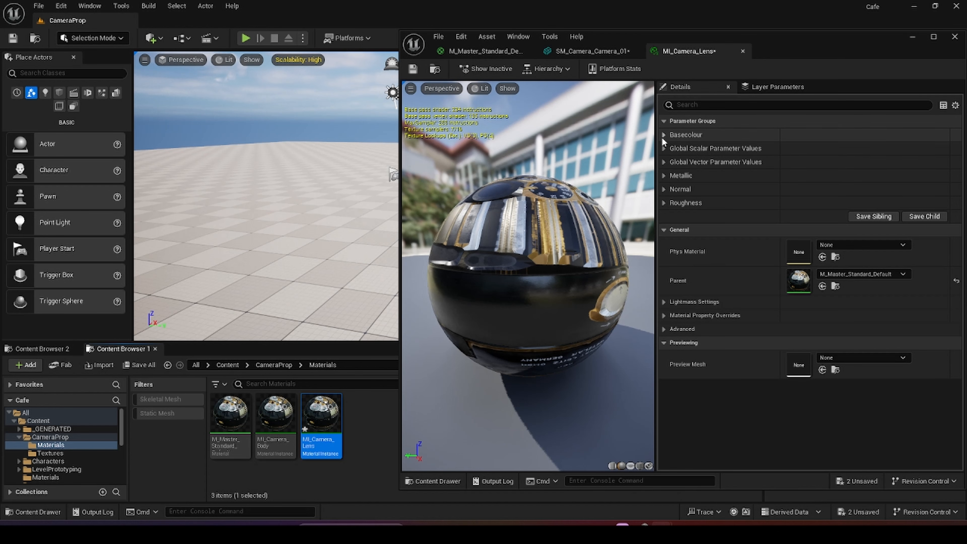
{"action": "left_click", "coordinate": [665, 135]}
{"action": "left_click", "coordinate": [681, 162]}
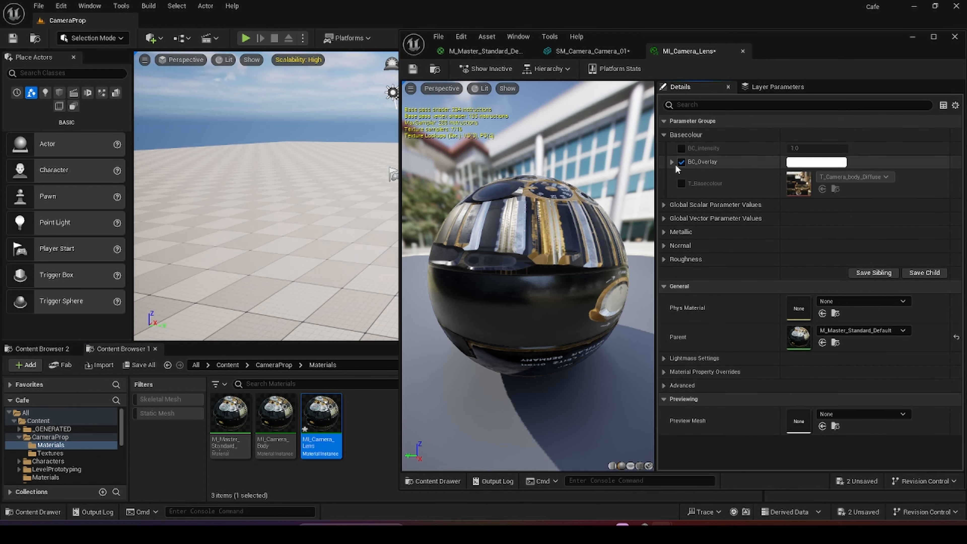
{"action": "left_click", "coordinate": [672, 162]}
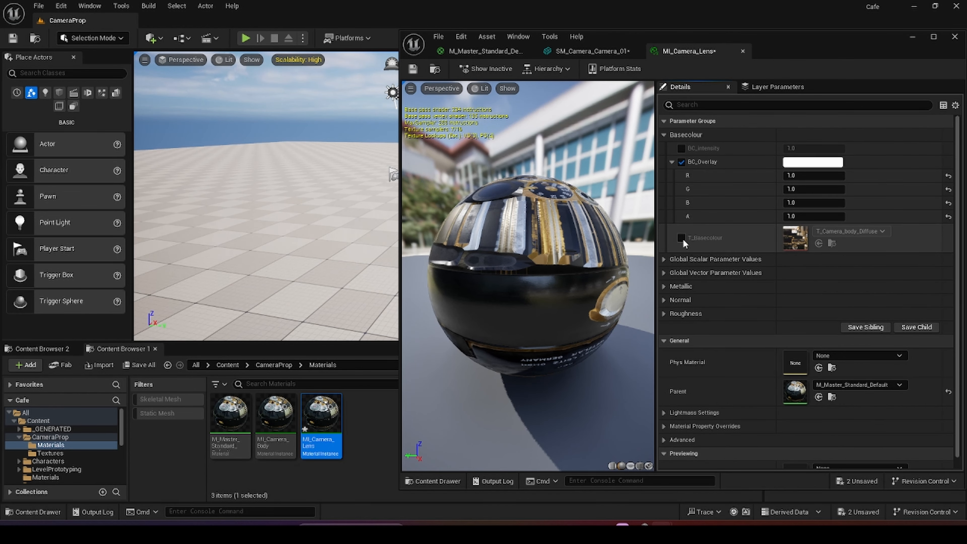
{"action": "left_click", "coordinate": [681, 238]}
{"action": "left_click", "coordinate": [682, 162]}
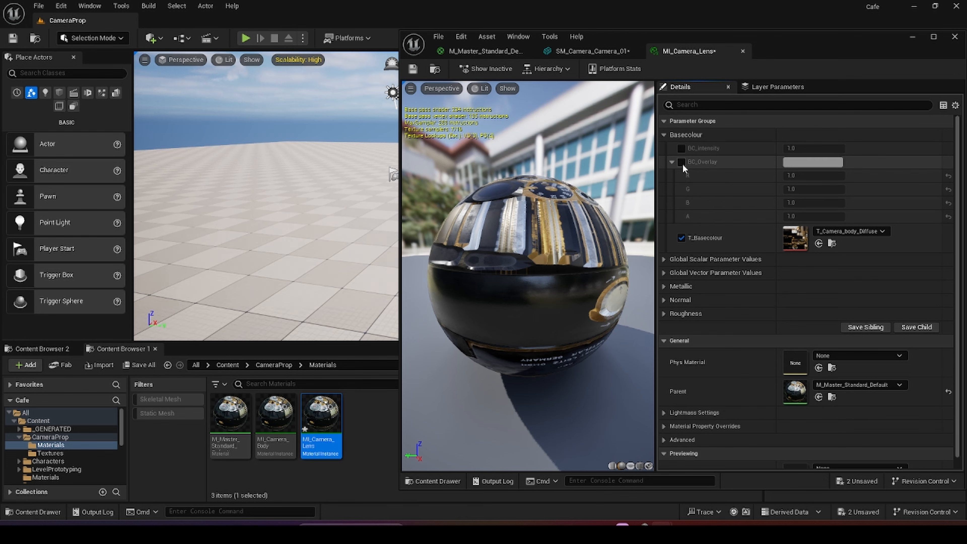
- Assign the T_Camera_Lens_diffuse texture from the Textures folder to the T_Basecolour parameter
{"action": "left_click", "coordinate": [832, 243]}
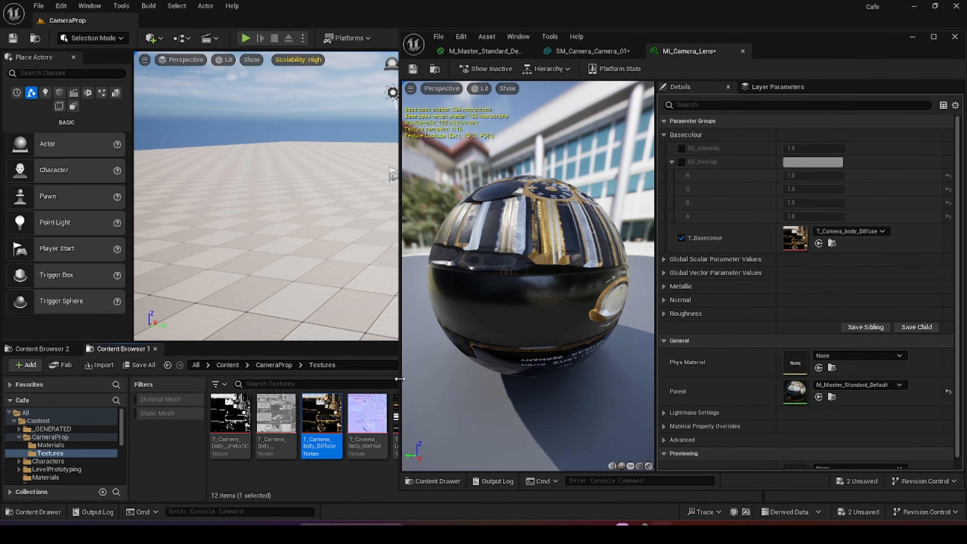
{"action": "left_click_drag", "start_coordinate": [400, 379], "coordinate": [524, 384]}
{"action": "left_click_drag", "start_coordinate": [413, 419], "coordinate": [834, 238]}
- Enable the T_Metallic override in MI_Camera_Lens and assign the T_Camera_Lens_metallic texture to it
{"action": "left_click", "coordinate": [732, 286]}
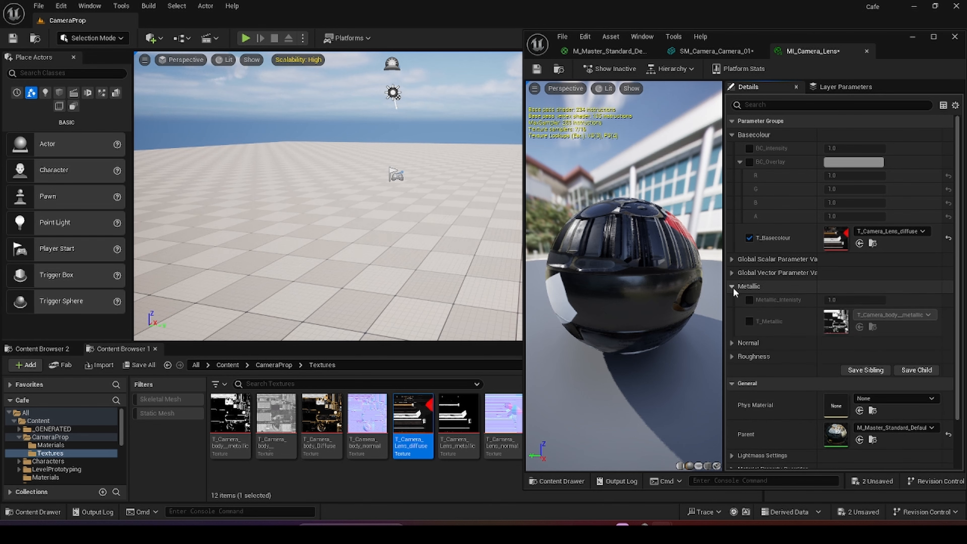
{"action": "left_click", "coordinate": [749, 321]}
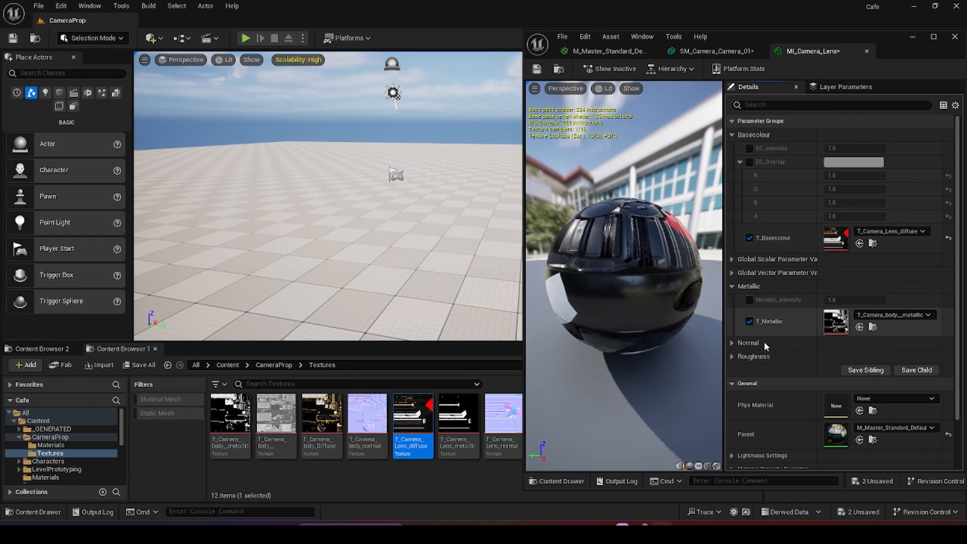
{"action": "left_click", "coordinate": [466, 426]}
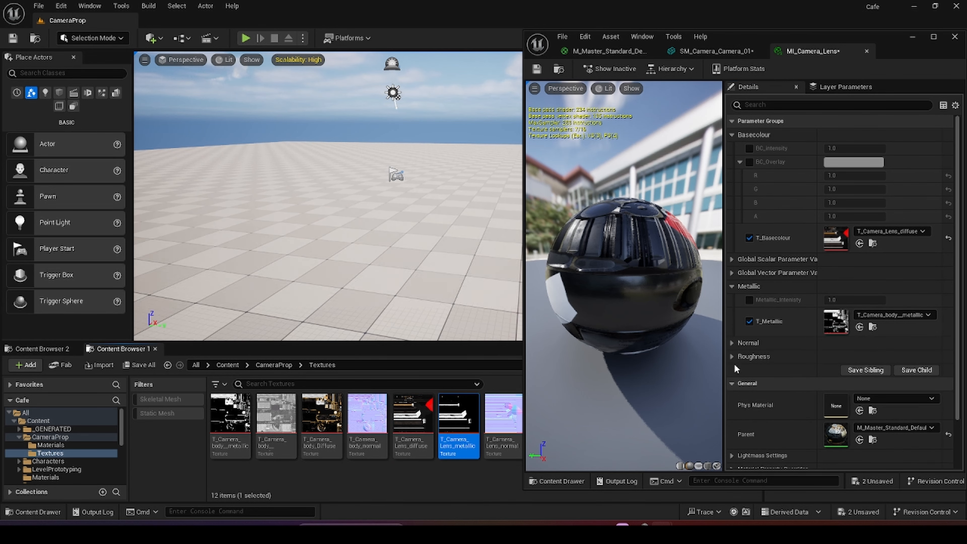
{"action": "left_click", "coordinate": [859, 327]}
- Expand the Normal parameter group of MI_Camera_Lens, narrow the editor window and save the instance
{"action": "left_click", "coordinate": [732, 343]}
{"action": "left_click_drag", "start_coordinate": [524, 266], "coordinate": [593, 267]}
{"action": "key", "text": "ctrl+s"}
- Assign MI_Camera_Lens from the Materials folder to the Element 2 material slot of SM_Camera_Camera_01
{"action": "left_click", "coordinate": [779, 51]}
{"action": "left_click", "coordinate": [51, 445]}
{"action": "left_click", "coordinate": [321, 425]}
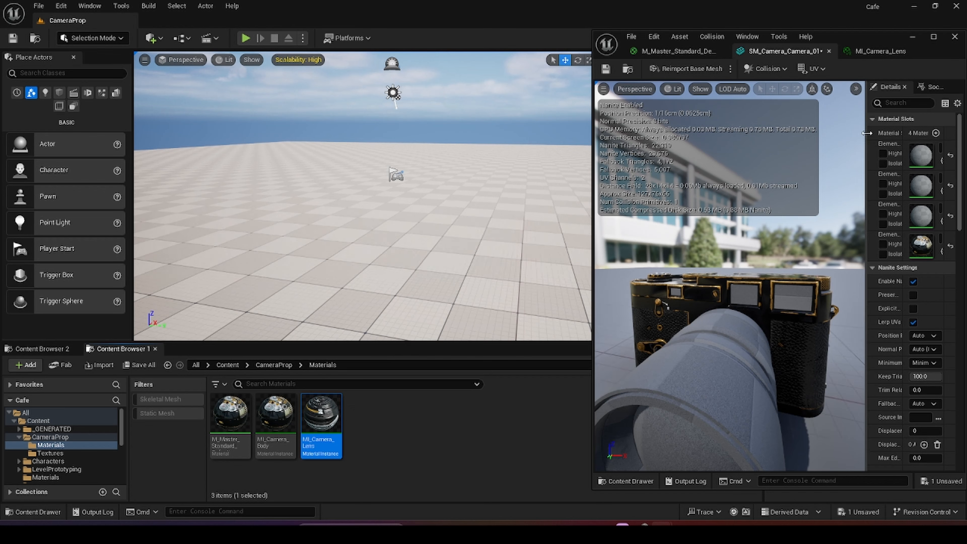
{"action": "left_click_drag", "start_coordinate": [864, 148], "coordinate": [798, 148]}
{"action": "left_click_drag", "start_coordinate": [766, 156], "coordinate": [764, 157]}
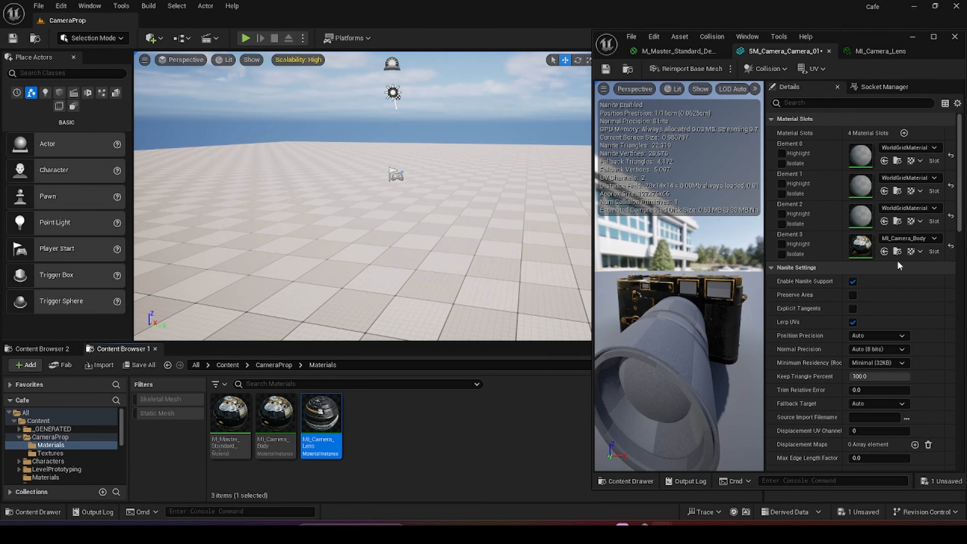
{"action": "left_click", "coordinate": [885, 222]}
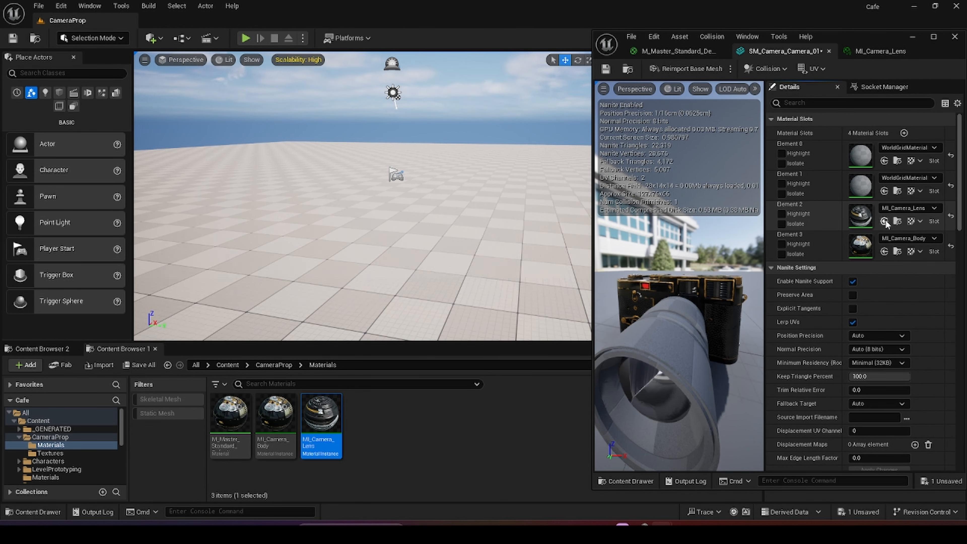